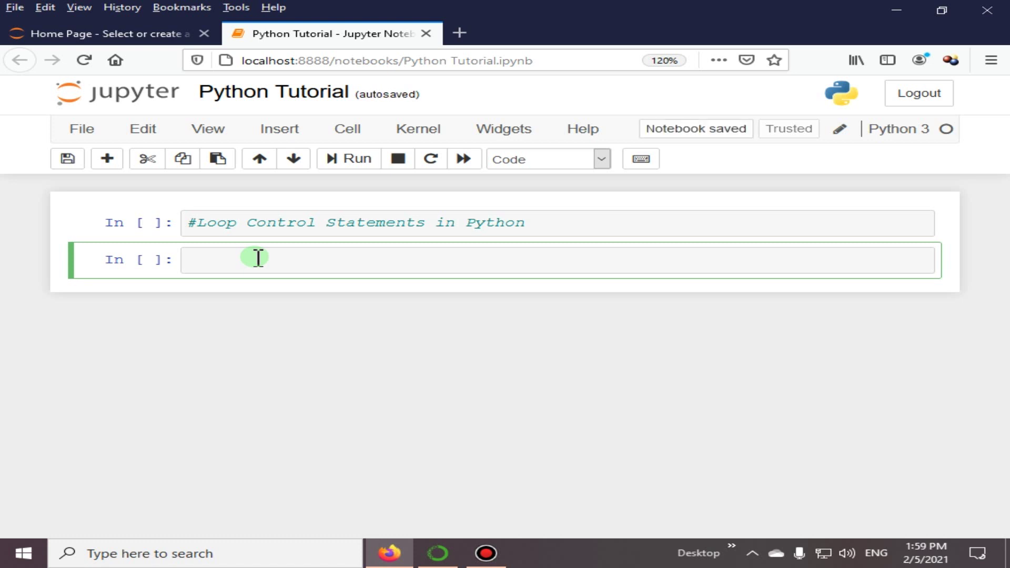
{"action": "type", "text": "#"}
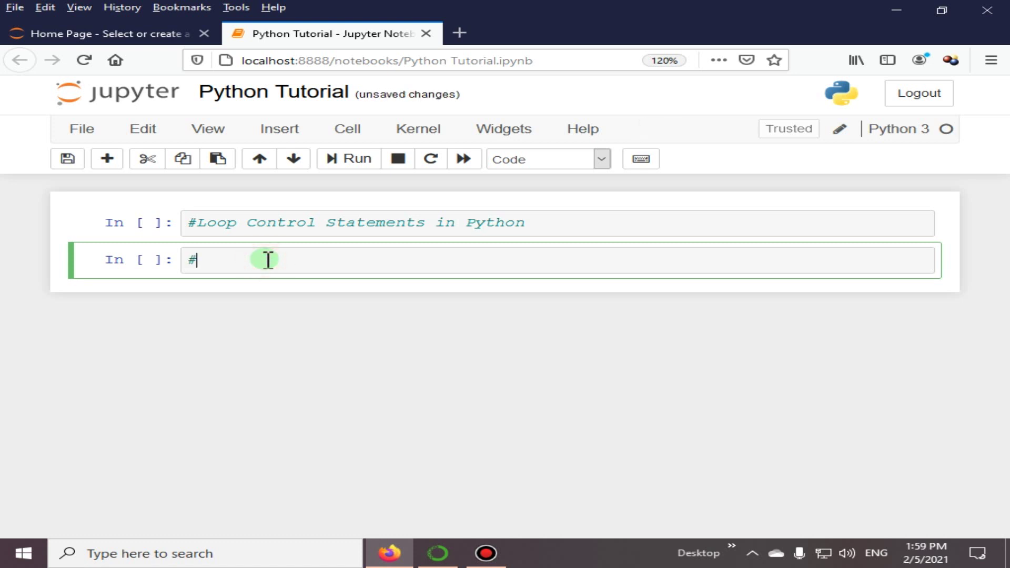
{"action": "type", "text": "break"}
- Write #break, #continue and #pass on separate lines, then add an empty cell below
{"action": "key", "text": "Return"}
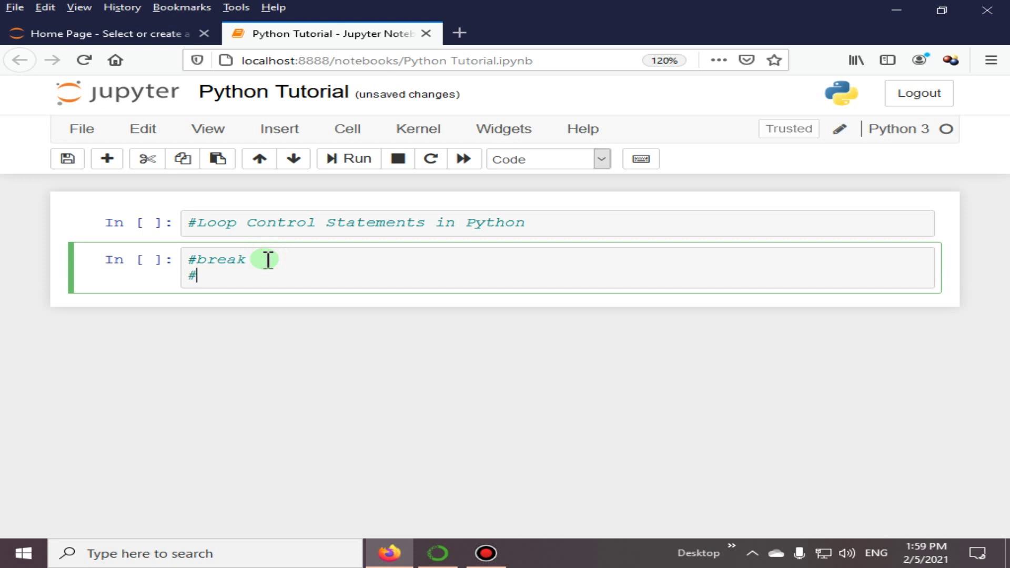
{"action": "type", "text": "conti"}
{"action": "type", "text": "nue"}
{"action": "key", "text": "Return"}
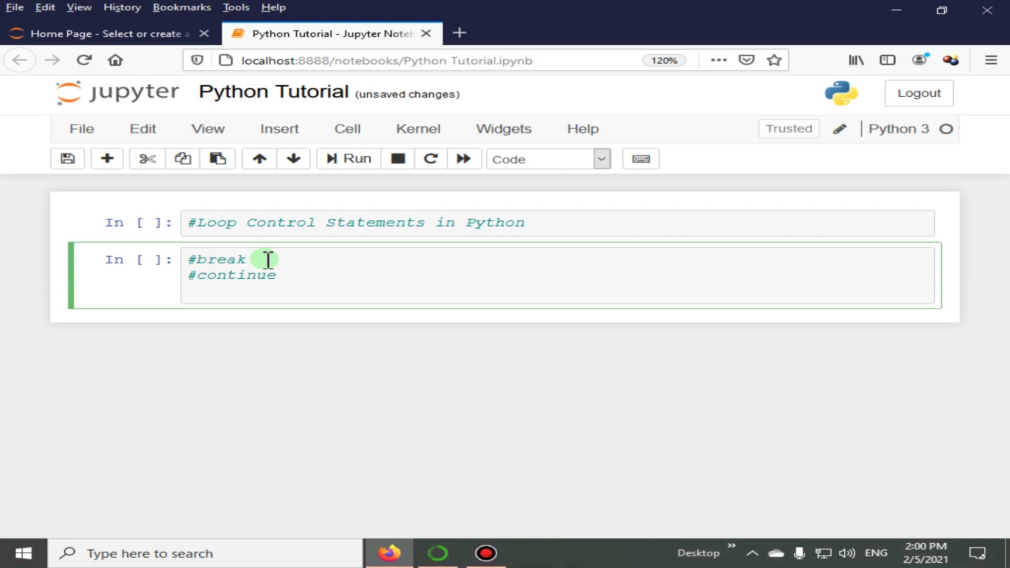
{"action": "type", "text": "#pass"}
{"action": "key", "text": "Return"}
{"action": "key", "text": "BackSpace"}
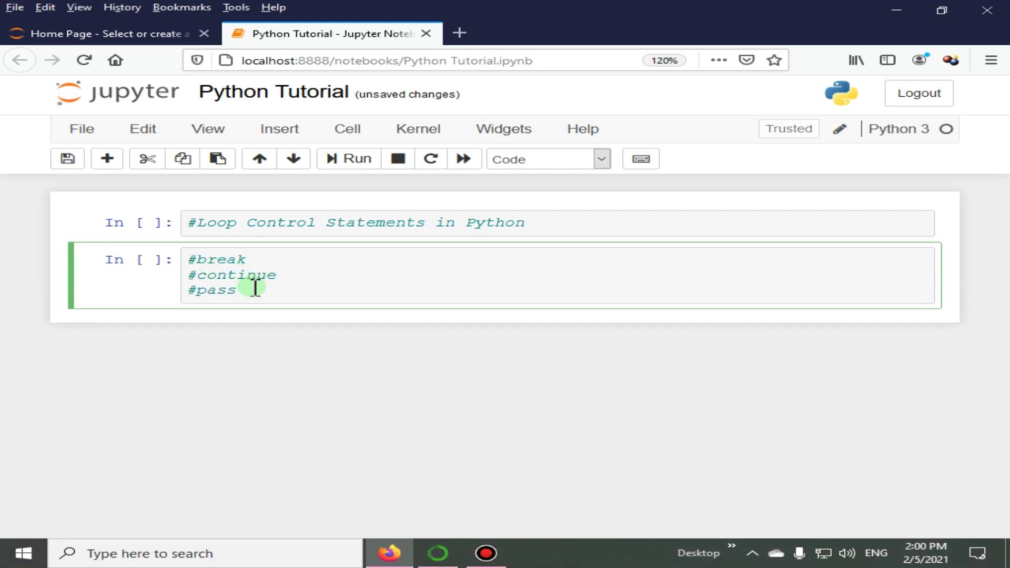
{"action": "left_click", "coordinate": [107, 159]}
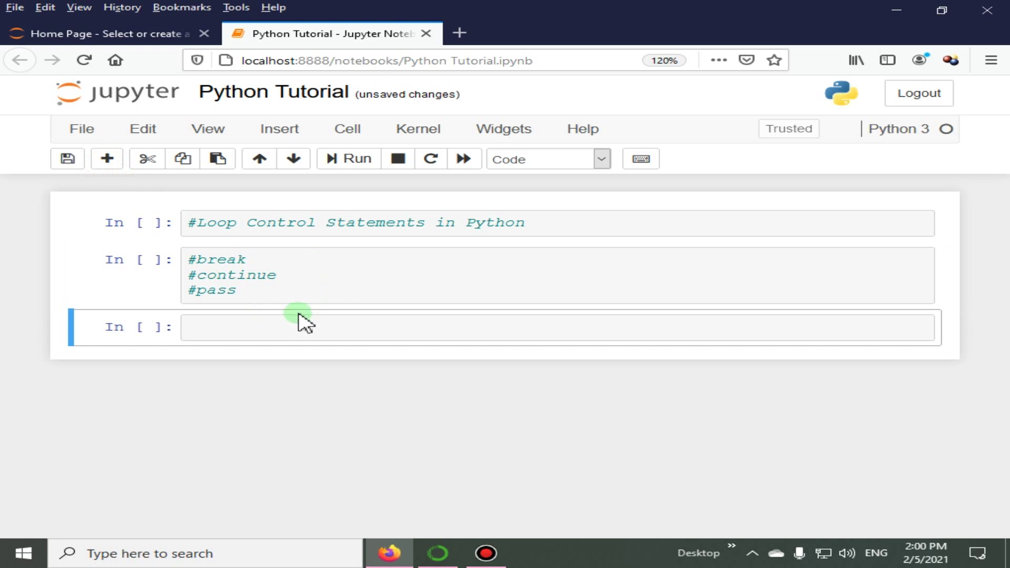
- Write a for loop over "break" that prints i, and begin the if i == "a" break line
{"action": "left_click", "coordinate": [271, 321]}
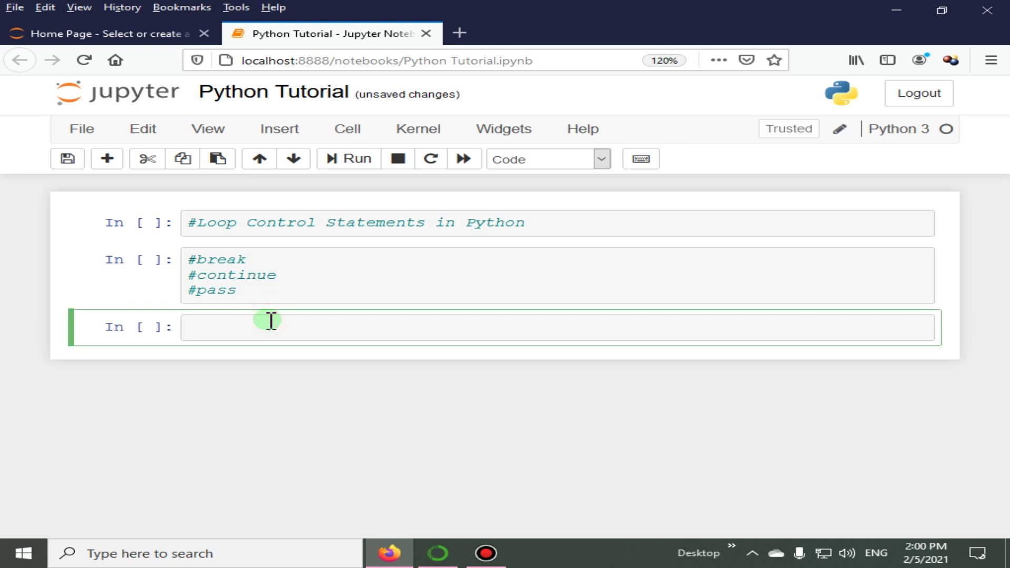
{"action": "type", "text": "fo"}
{"action": "type", "text": "r "}
{"action": "type", "text": "i in \""}
{"action": "type", "text": "be"}
{"action": "key", "text": "BackSpace"}
{"action": "type", "text": "re"}
{"action": "type", "text": "ak\":"}
{"action": "key", "text": "Return"}
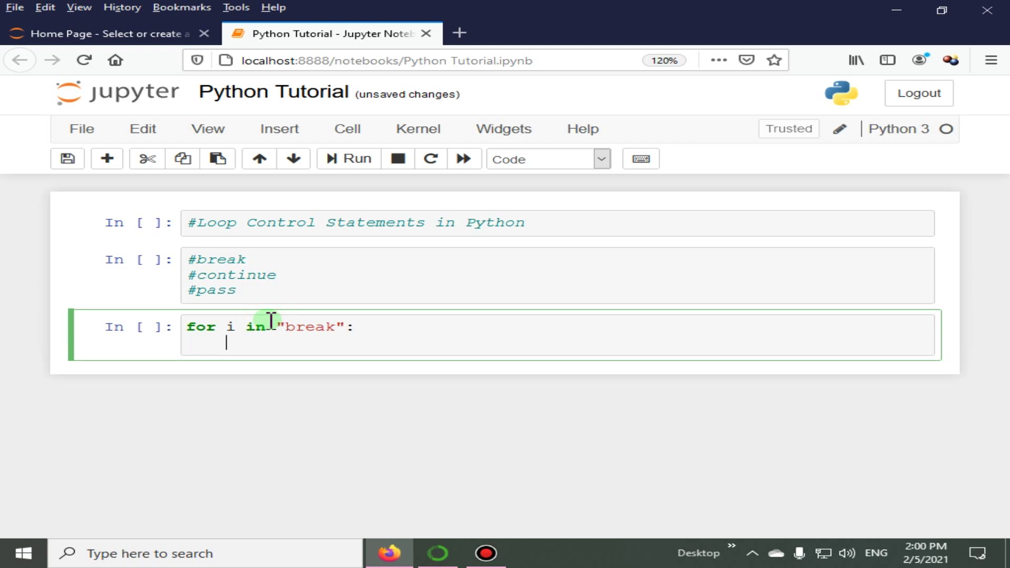
{"action": "type", "text": "pri"}
{"action": "type", "text": "nt("}
{"action": "type", "text": "i"}
{"action": "key", "text": "Return"}
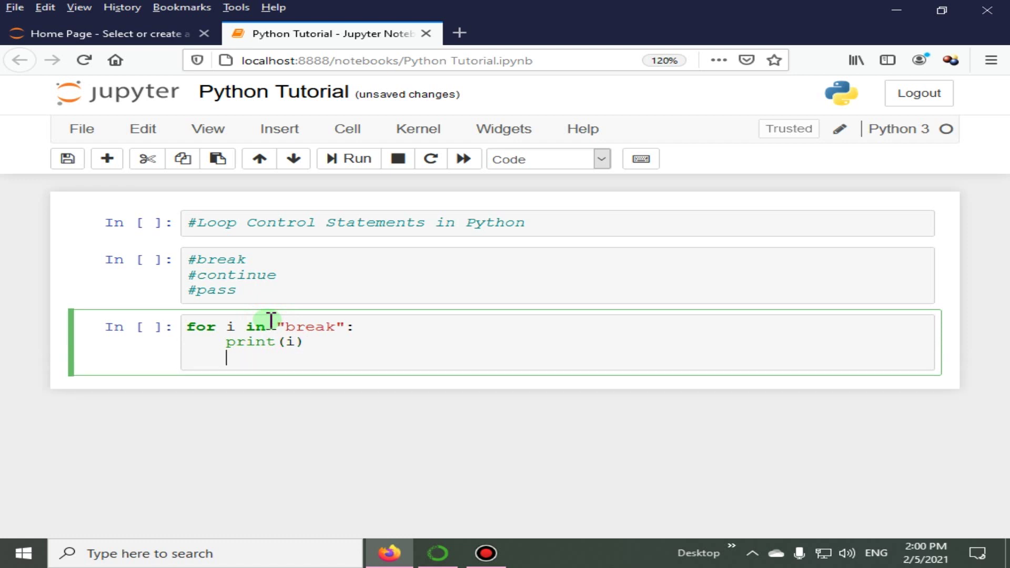
{"action": "type", "text": "if"}
{"action": "type", "text": " i =="}
{"action": "type", "text": " \"a\""}
{"action": "type", "text": " bre"}
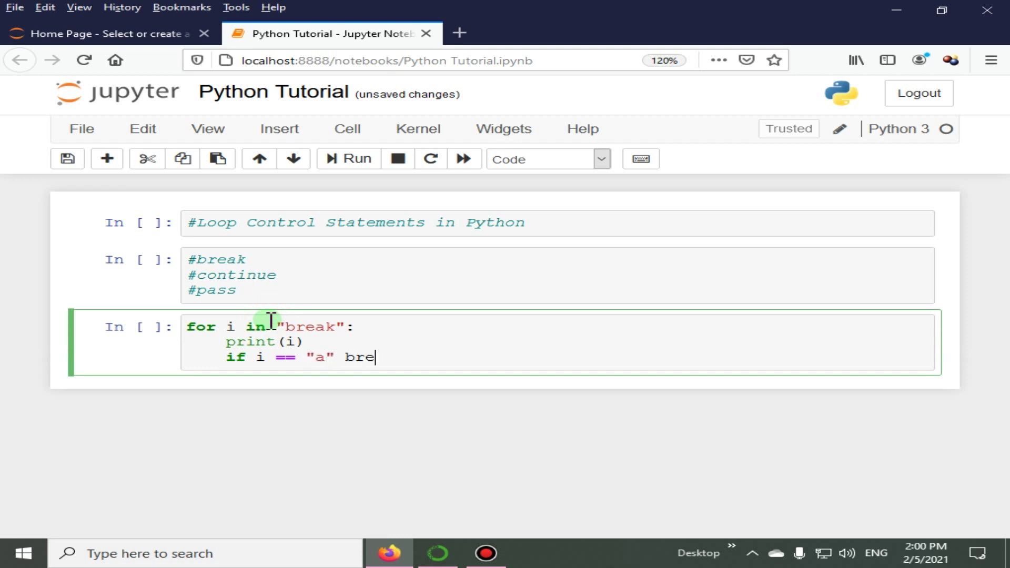
{"action": "type", "text": "ak"}
- Replace the stray semicolon with a colon after "a" and rerun, printing b, r, e, a
{"action": "key", "text": "ctrl+Return"}
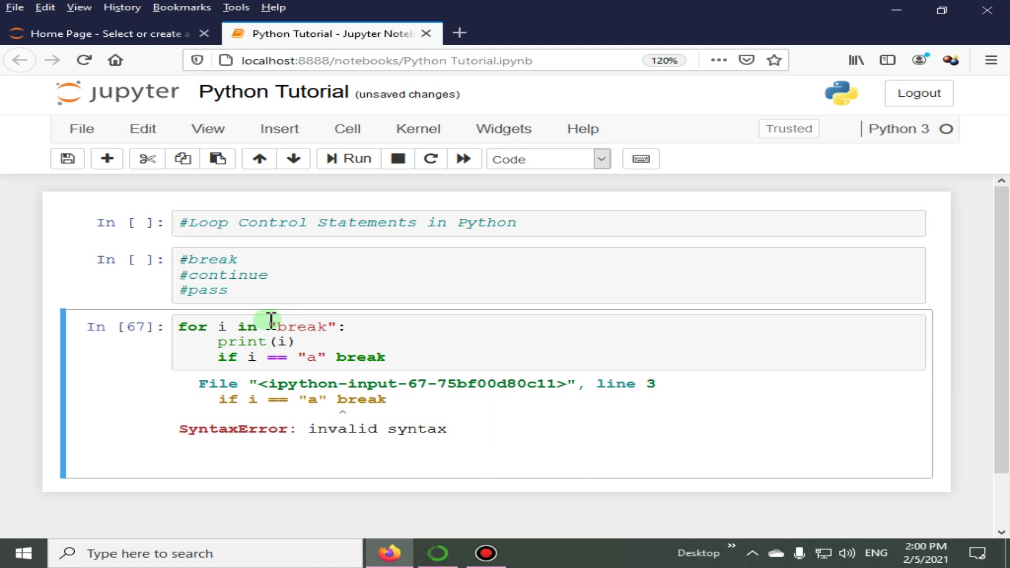
{"action": "left_click", "coordinate": [395, 357]}
{"action": "type", "text": ";"}
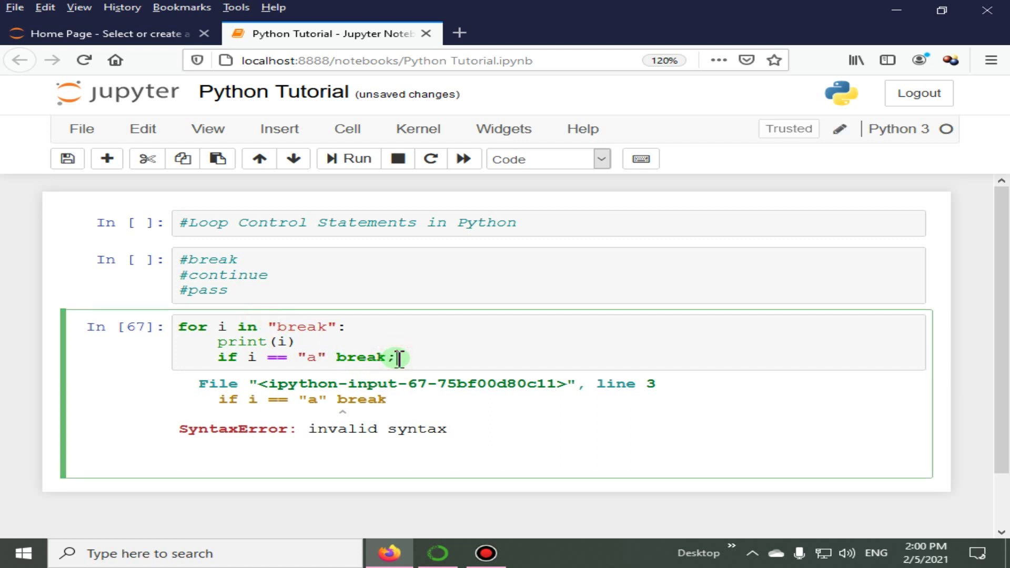
{"action": "key", "text": "BackSpace"}
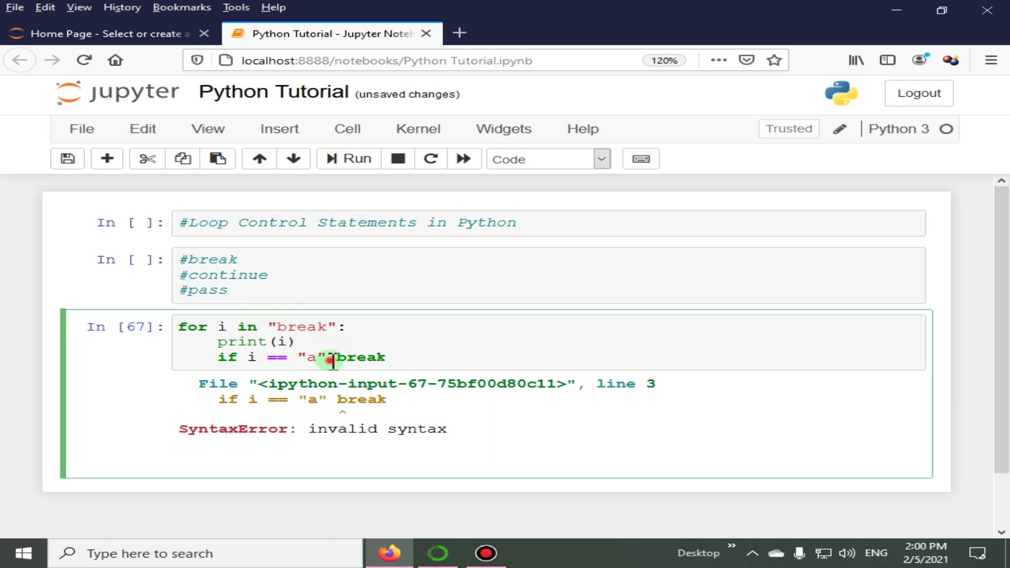
{"action": "left_click", "coordinate": [326, 357]}
{"action": "type", "text": ":"}
{"action": "key", "text": "ctrl+Return"}
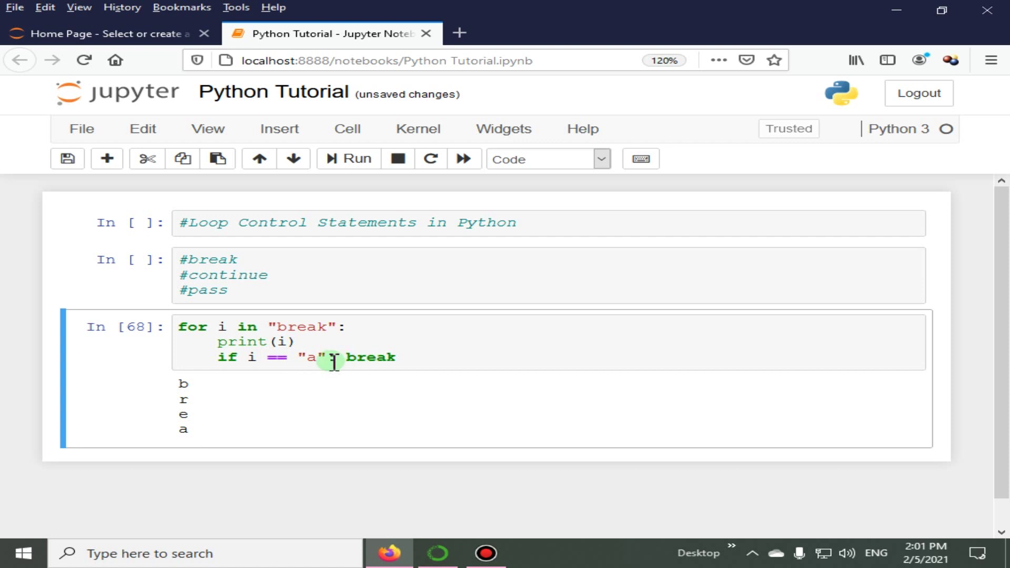
- Highlight the break keyword and the if i == "a" condition to point them out
{"action": "left_click_drag", "start_coordinate": [395, 356], "coordinate": [346, 357]}
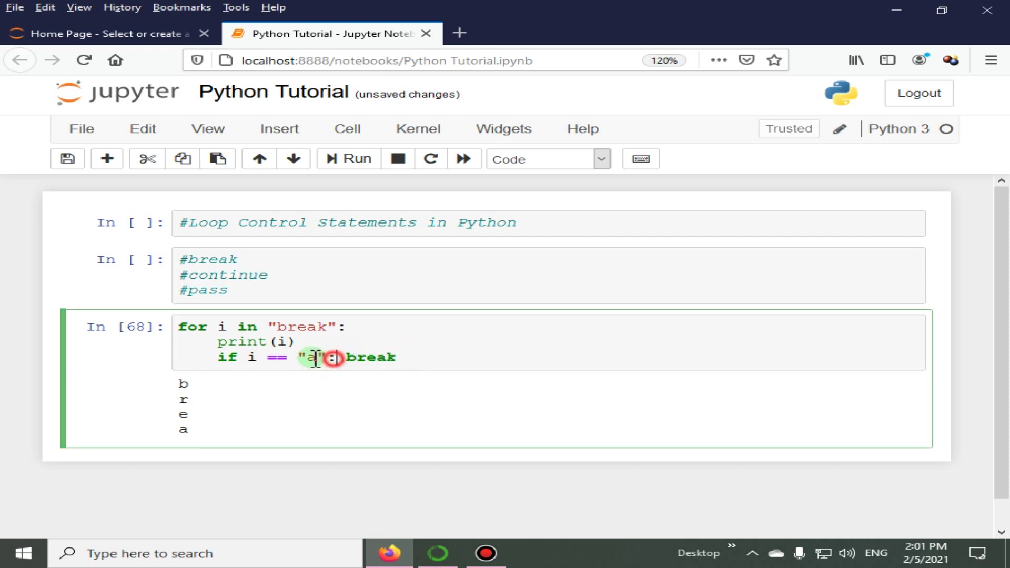
{"action": "left_click_drag", "start_coordinate": [332, 357], "coordinate": [218, 357]}
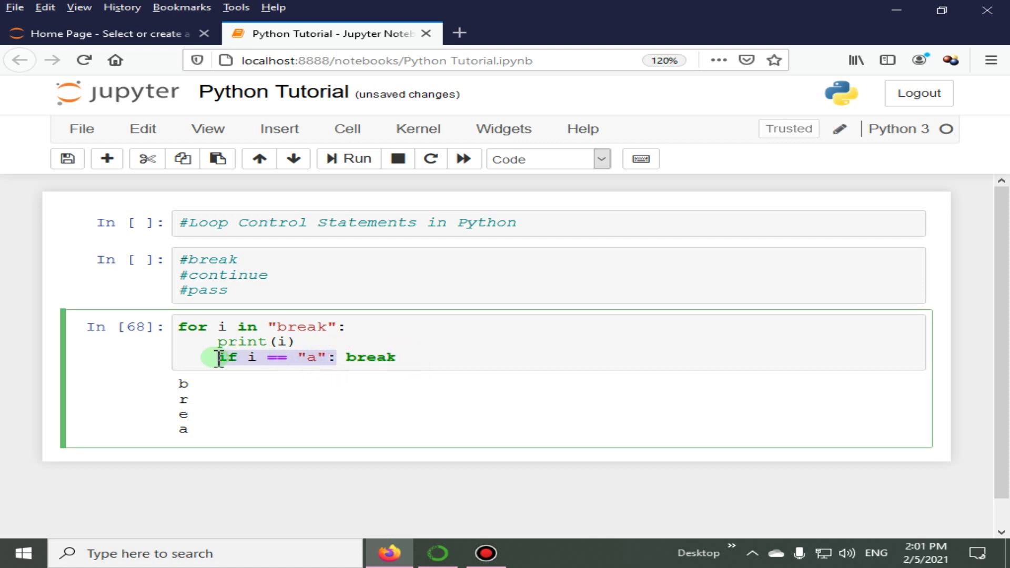
{"action": "left_click", "coordinate": [326, 357]}
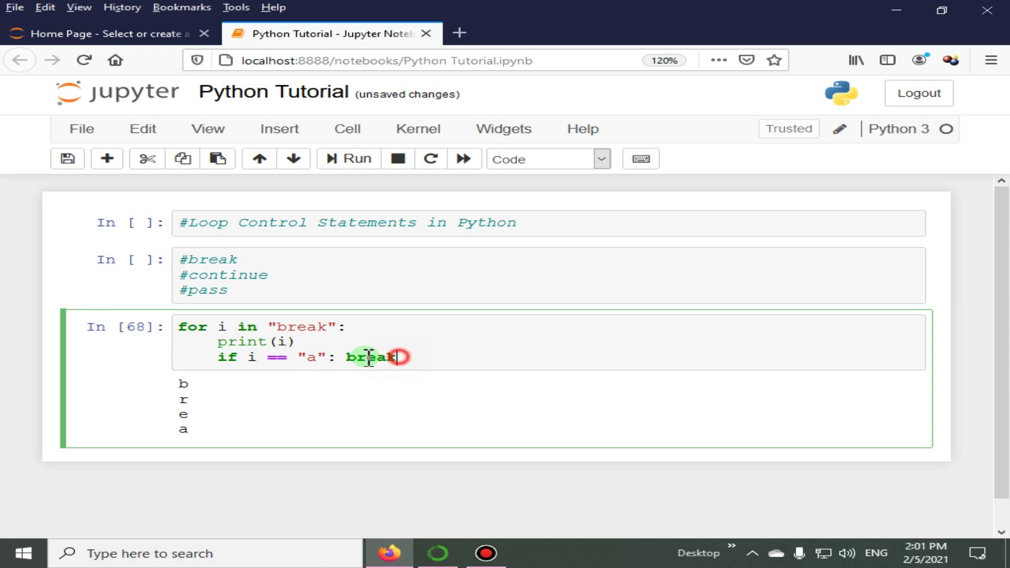
{"action": "left_click_drag", "start_coordinate": [396, 357], "coordinate": [348, 357]}
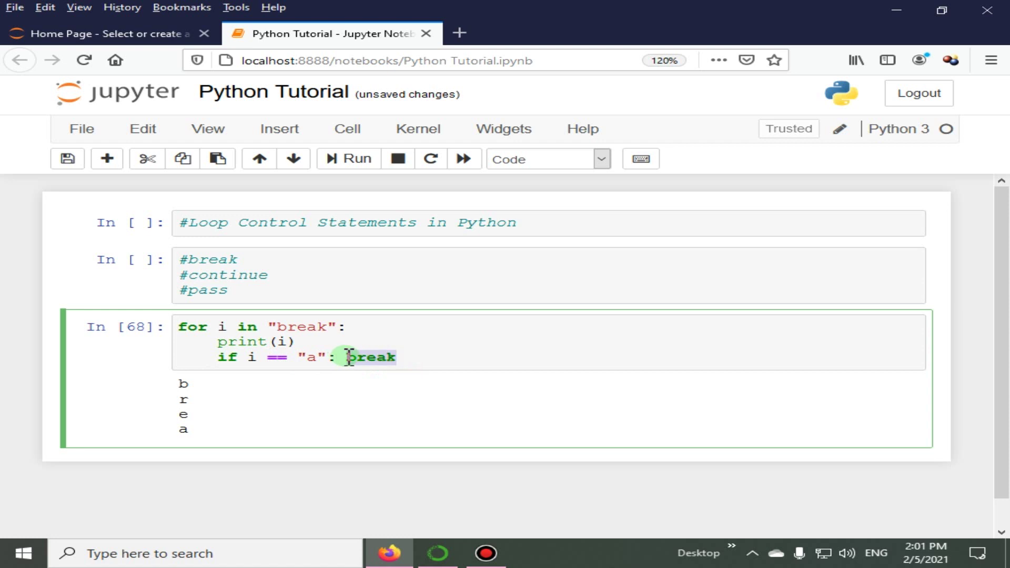
- Change the loop string to "123456789" and the stop value to "3", printing 1 to 3
{"action": "left_click", "coordinate": [335, 326]}
{"action": "key", "text": "BackSpace"}
{"action": "key", "text": "BackSpace"}
{"action": "key", "text": "BackSpace"}
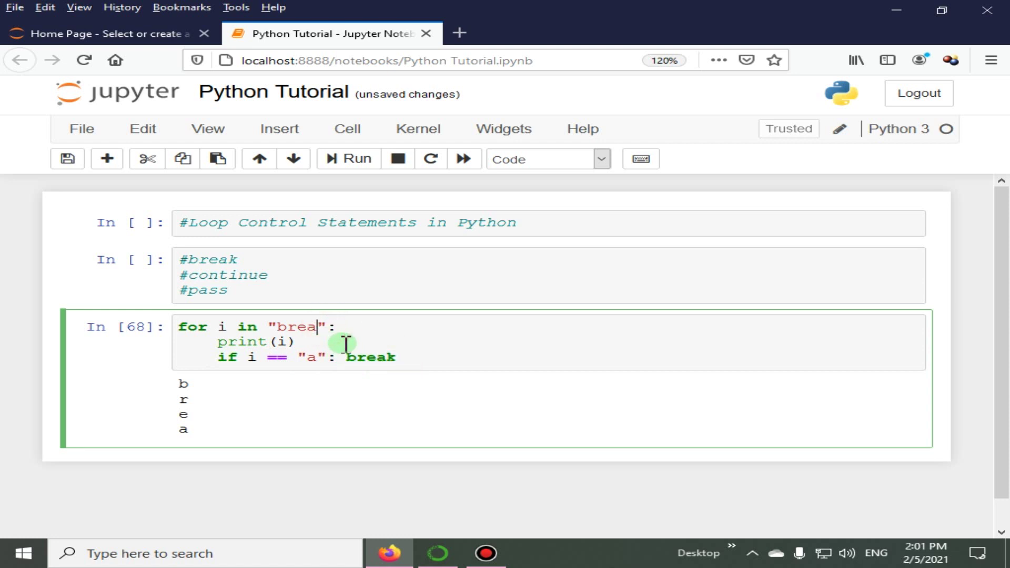
{"action": "key", "text": "BackSpace"}
{"action": "type", "text": "123"}
{"action": "type", "text": "456789"}
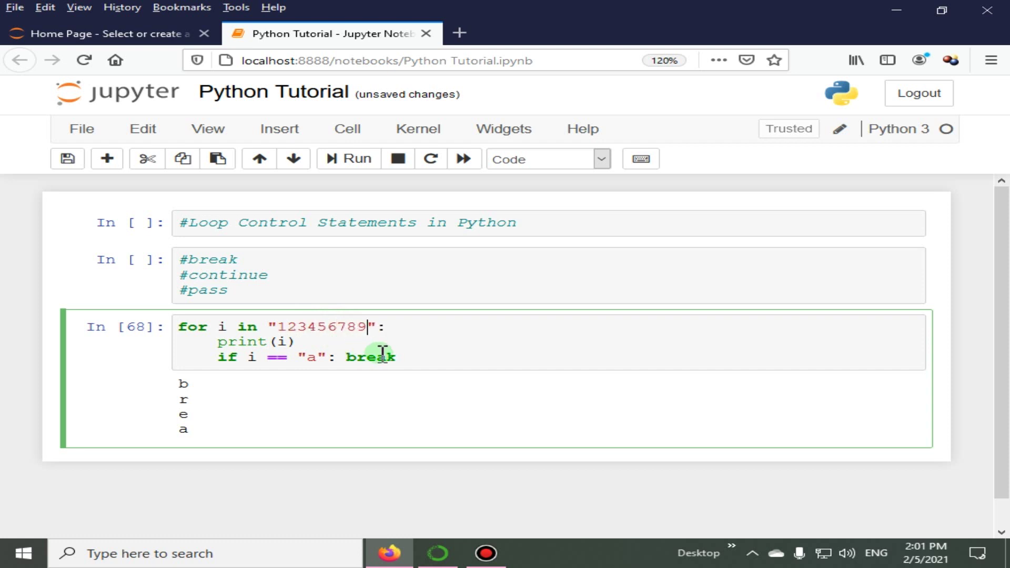
{"action": "left_click", "coordinate": [316, 356]}
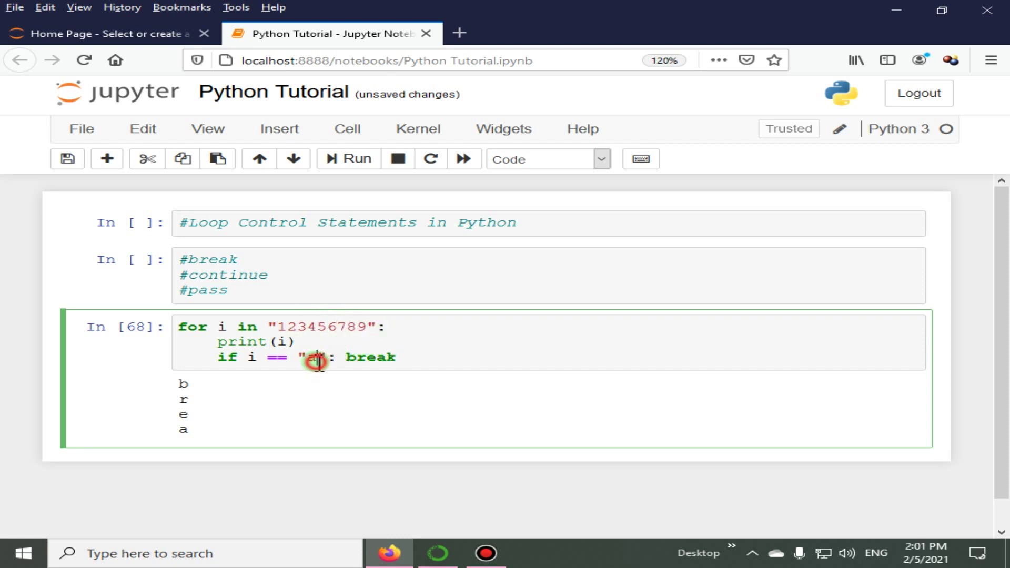
{"action": "key", "text": "BackSpace"}
{"action": "type", "text": "3"}
{"action": "key", "text": "ctrl+Return"}
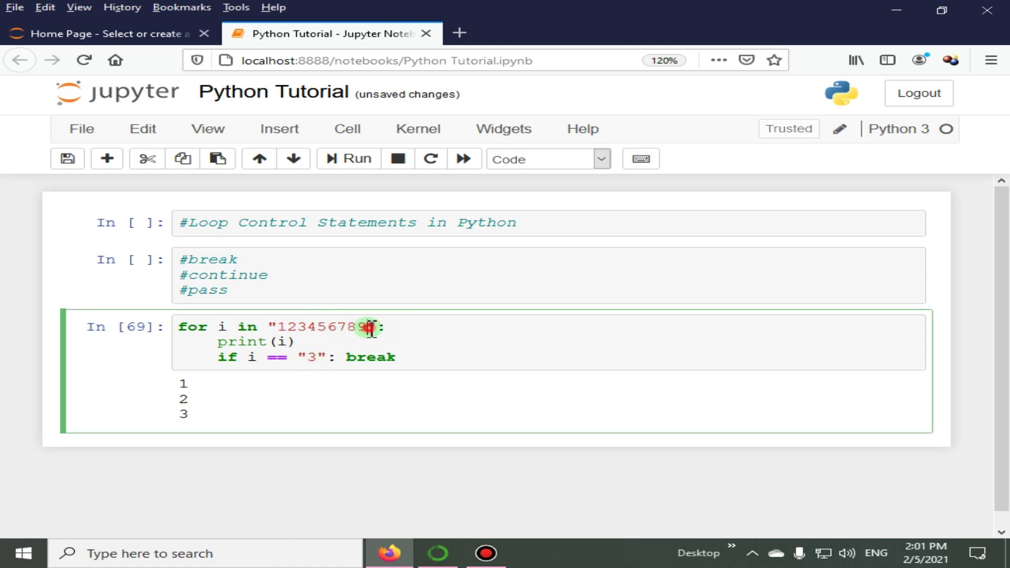
- Change the stop value from "3" to "7" and rerun, printing 1 through 7
{"action": "left_click_drag", "start_coordinate": [367, 327], "coordinate": [318, 326]}
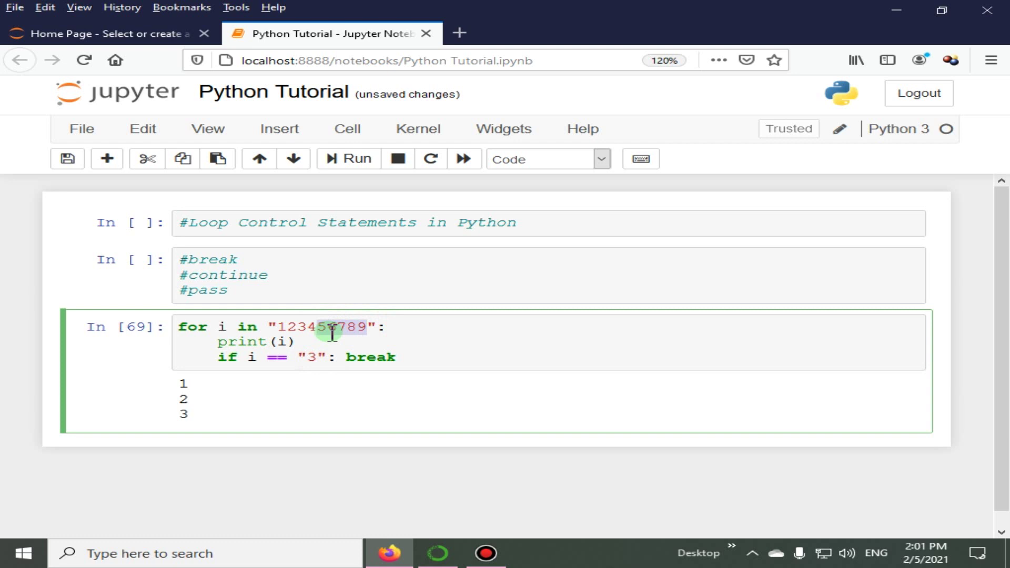
{"action": "double_click", "coordinate": [312, 357]}
{"action": "type", "text": "7"}
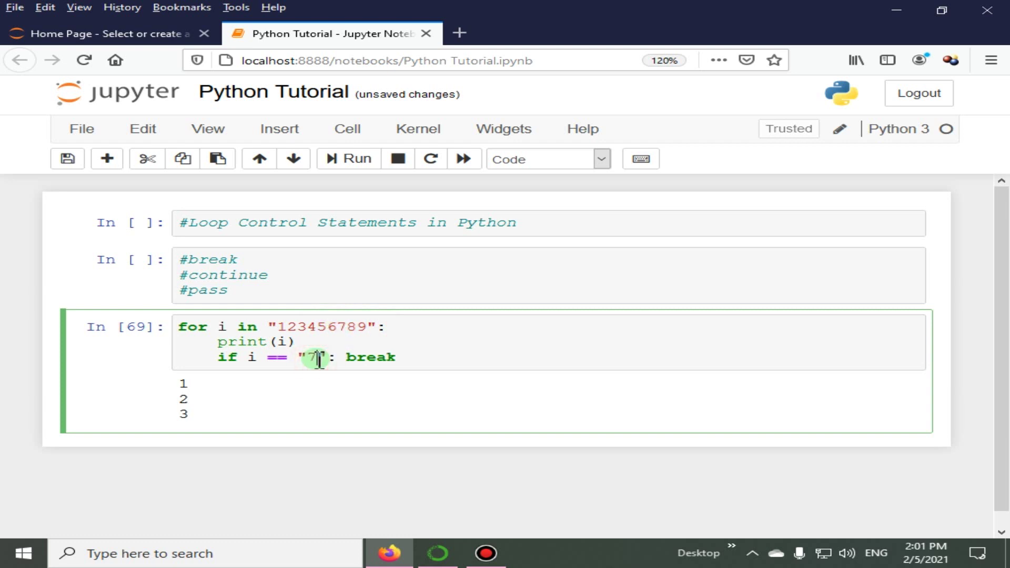
{"action": "key", "text": "ctrl+Return"}
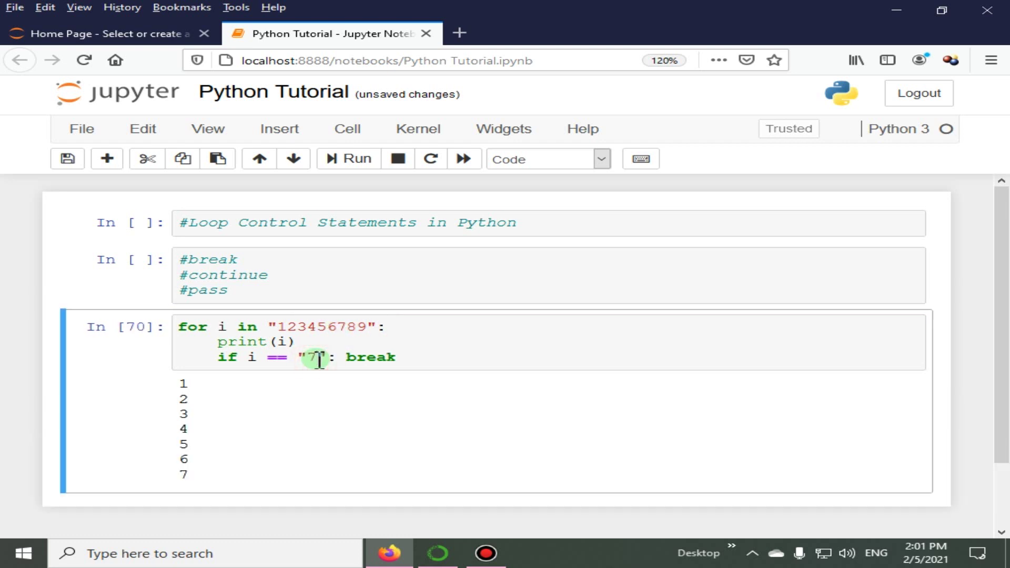
{"action": "scroll", "coordinate": [237, 394], "scroll_direction": "down", "scroll_amount": 1}
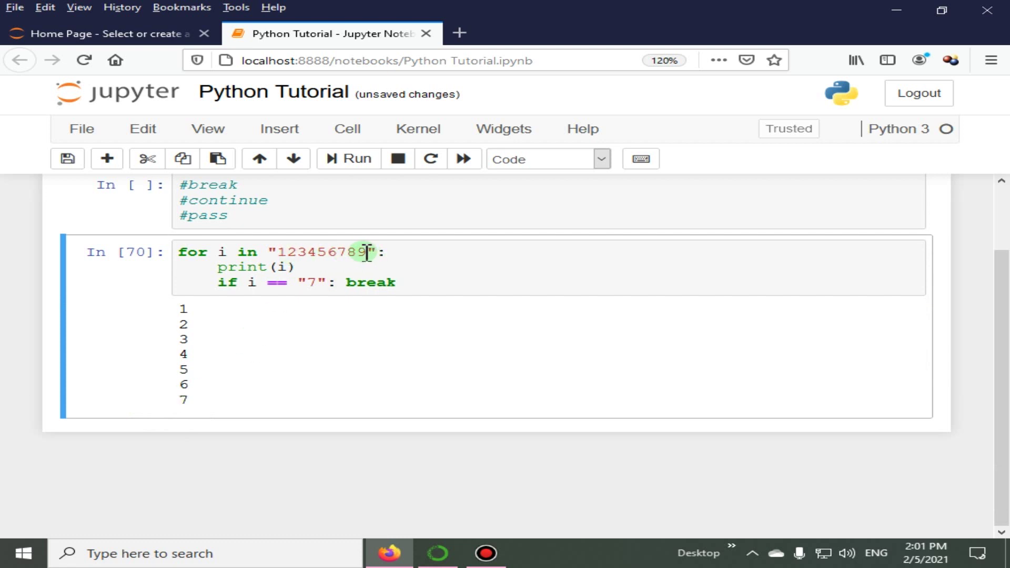
- Highlight the digit string 123456789 and the printed output 1 through 7
{"action": "left_click_drag", "start_coordinate": [367, 251], "coordinate": [278, 252]}
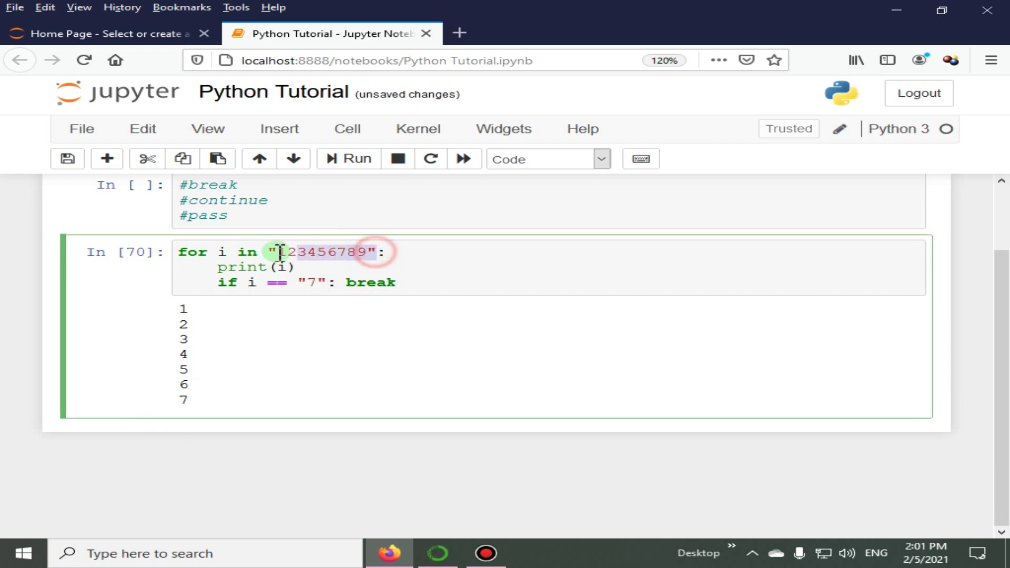
{"action": "left_click", "coordinate": [380, 252]}
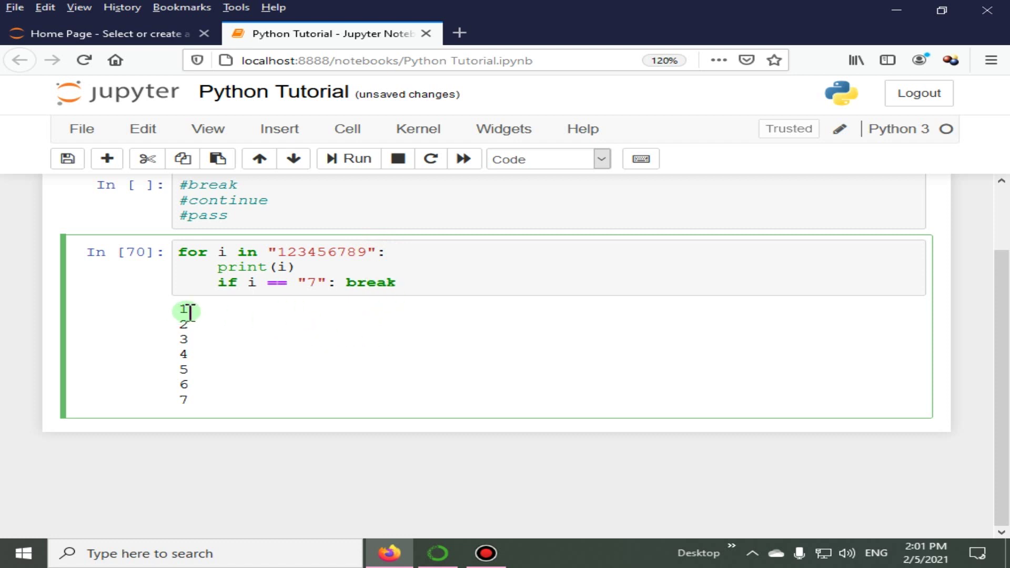
{"action": "left_click_drag", "start_coordinate": [180, 308], "coordinate": [197, 404]}
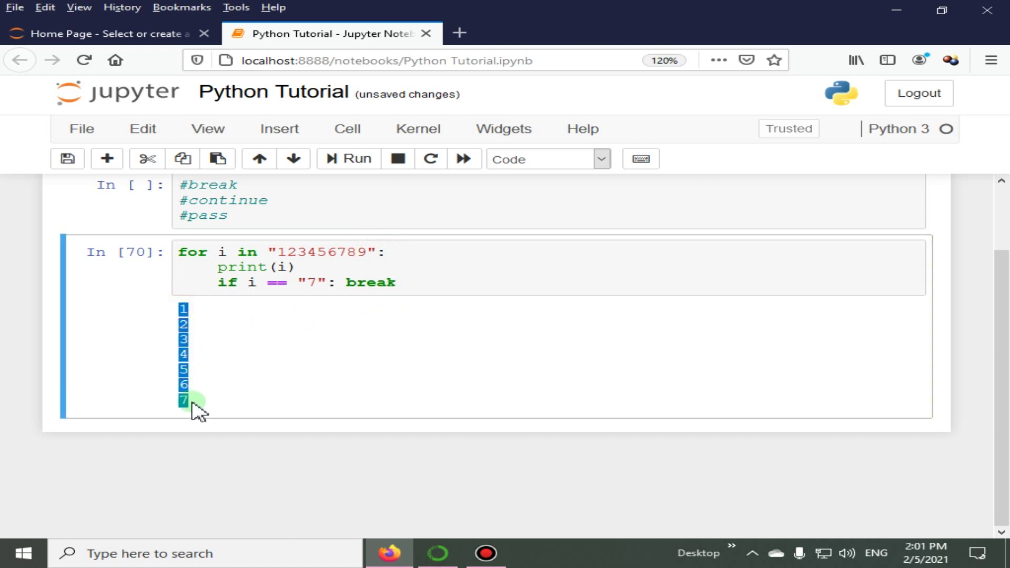
{"action": "left_click", "coordinate": [325, 252]}
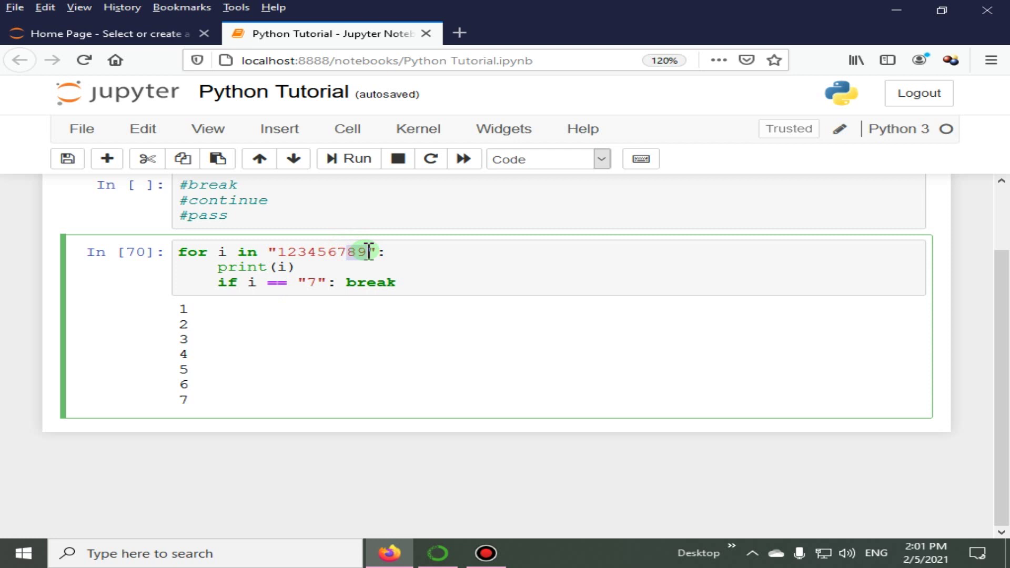
{"action": "left_click", "coordinate": [384, 251]}
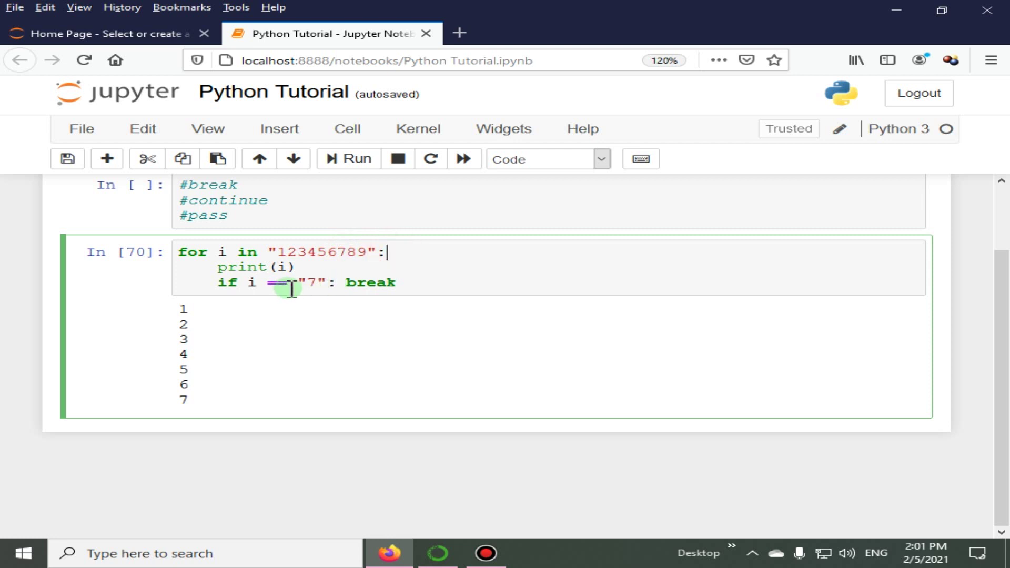
- Add a cell looping over "Mily way galaxy", printing letters until "w", and run it
{"action": "left_click", "coordinate": [107, 159]}
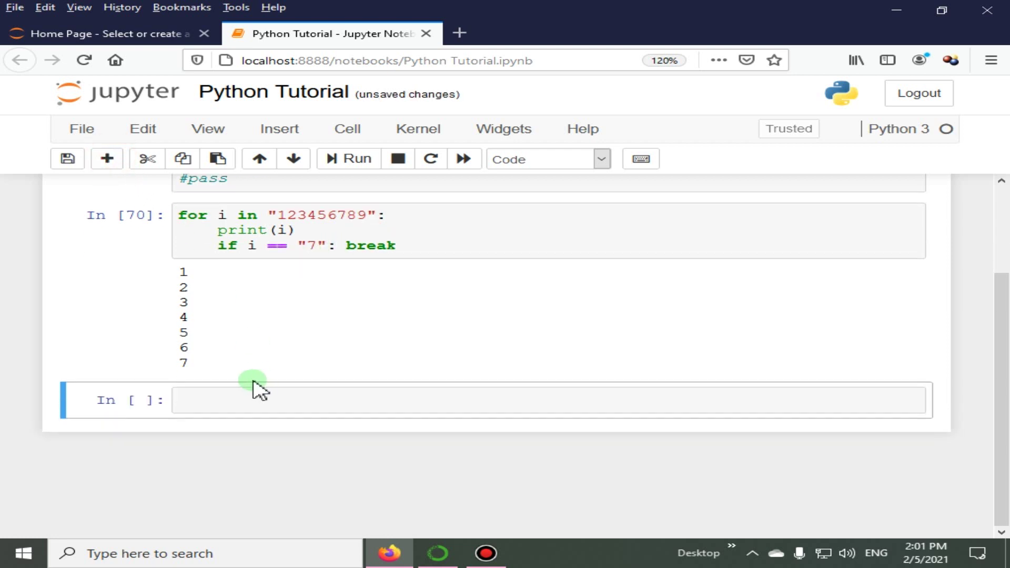
{"action": "left_click", "coordinate": [271, 400]}
{"action": "type", "text": "o"}
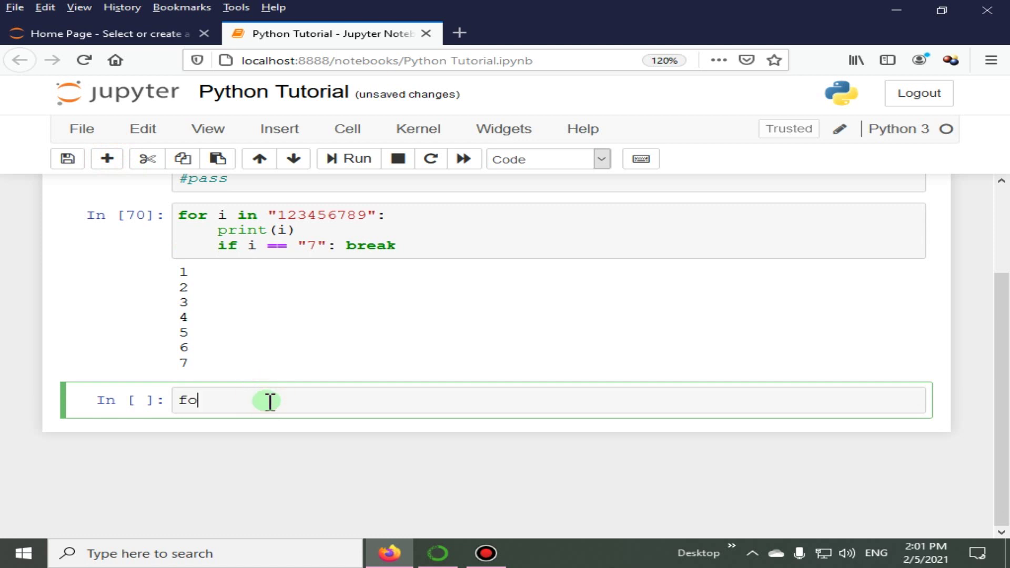
{"action": "type", "text": "r l"}
{"action": "type", "text": "etter"}
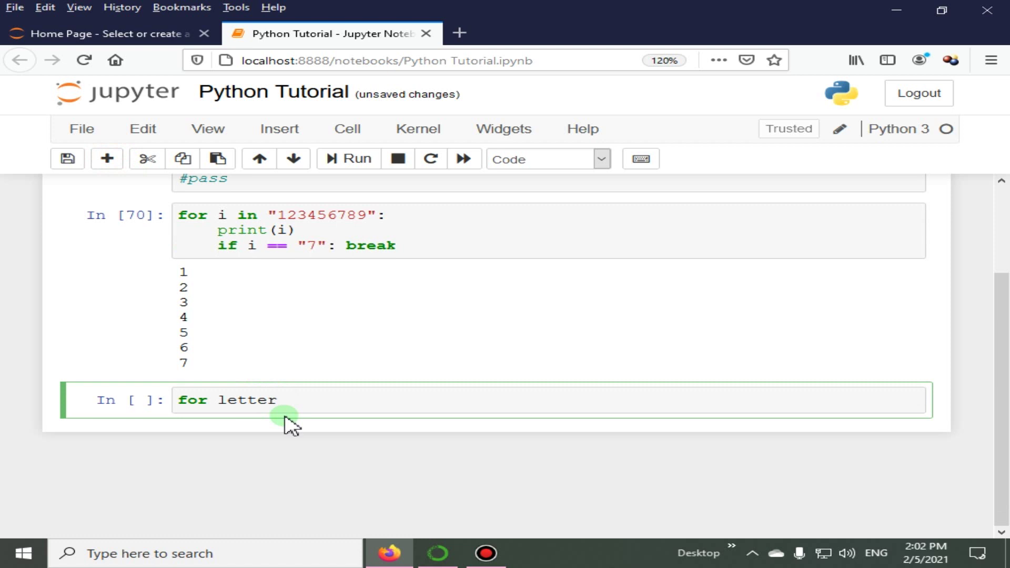
{"action": "type", "text": " in \""}
{"action": "type", "text": "M"}
{"action": "type", "text": "ily way"}
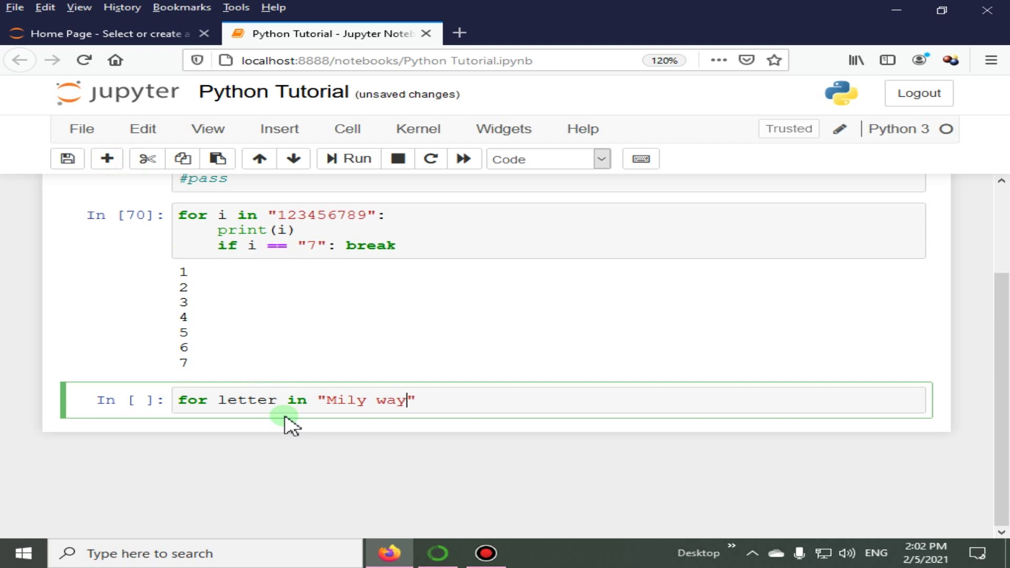
{"action": "type", "text": " galaxy\""}
{"action": "type", "text": ":"}
{"action": "key", "text": "Return"}
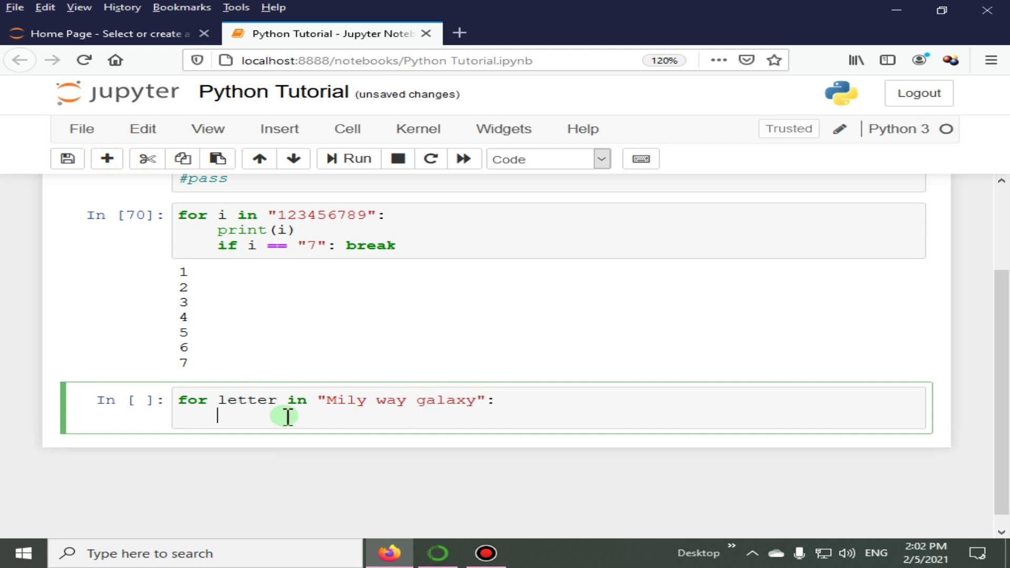
{"action": "type", "text": "if l"}
{"action": "type", "text": "etter "}
{"action": "type", "text": "== \""}
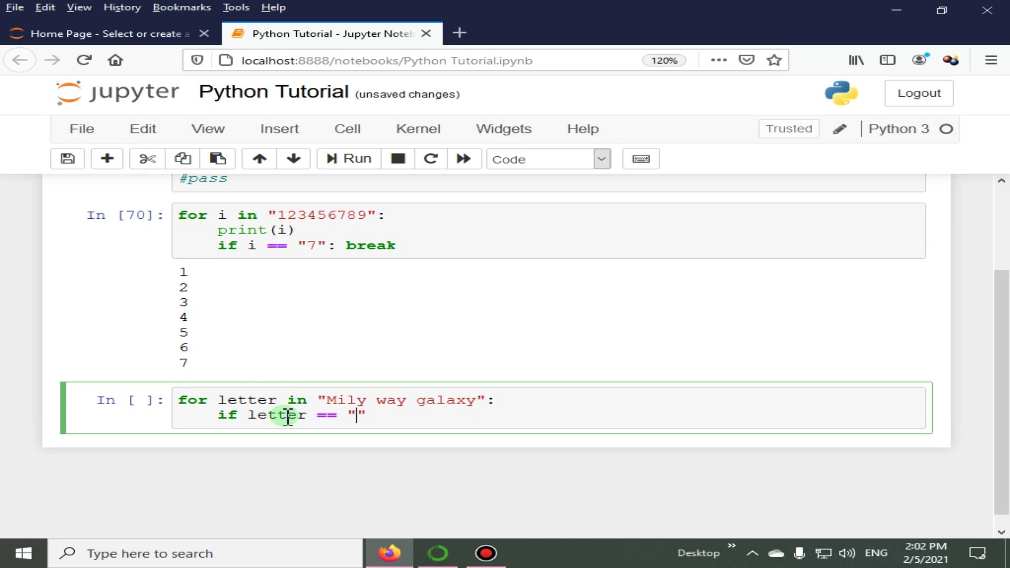
{"action": "type", "text": "w"}
{"action": "key", "text": "Return"}
{"action": "type", "text": "b"}
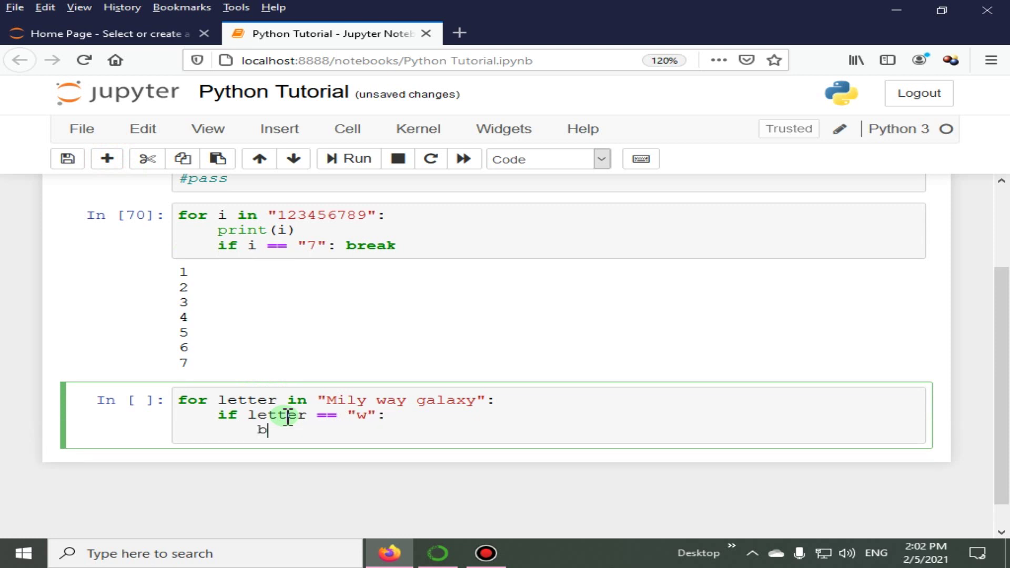
{"action": "type", "text": "reak"}
{"action": "key", "text": "Return"}
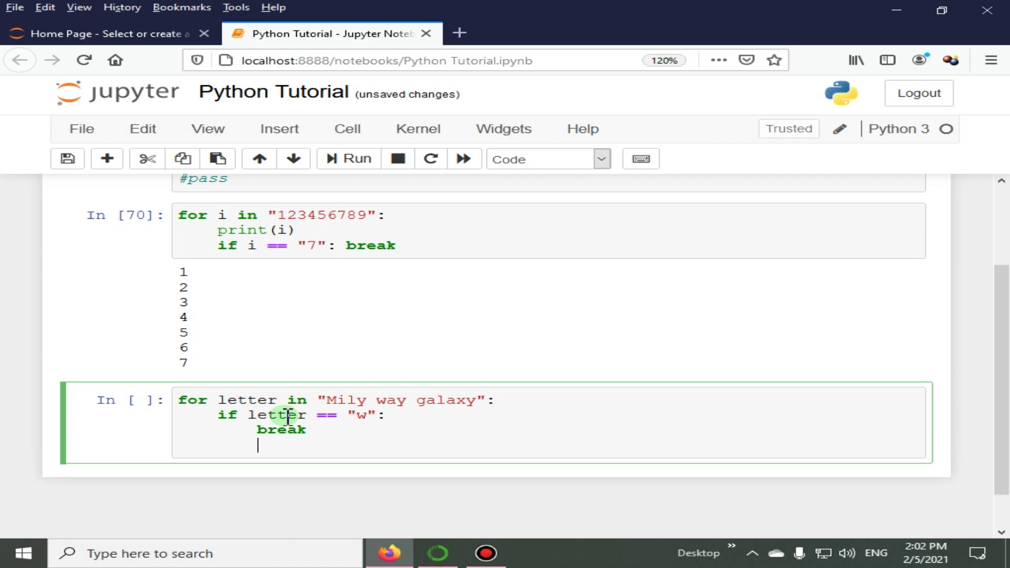
{"action": "type", "text": "p"}
{"action": "type", "text": "rint"}
{"action": "type", "text": "(\"L"}
{"action": "type", "text": "etter"}
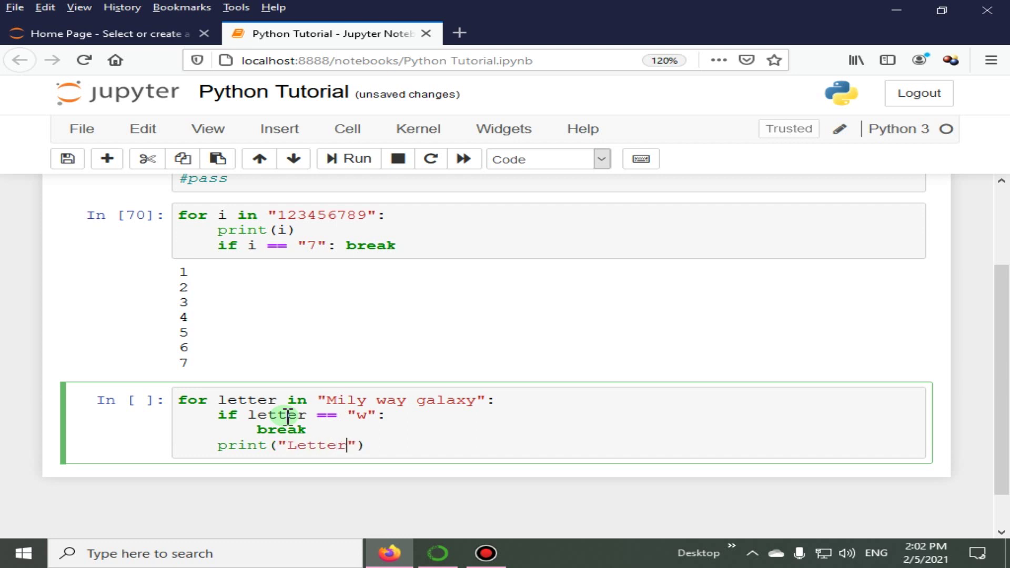
{"action": "type", "text": "s: \""}
{"action": "type", "text": ", le"}
{"action": "type", "text": "tter"}
{"action": "key", "text": "ctrl+Return"}
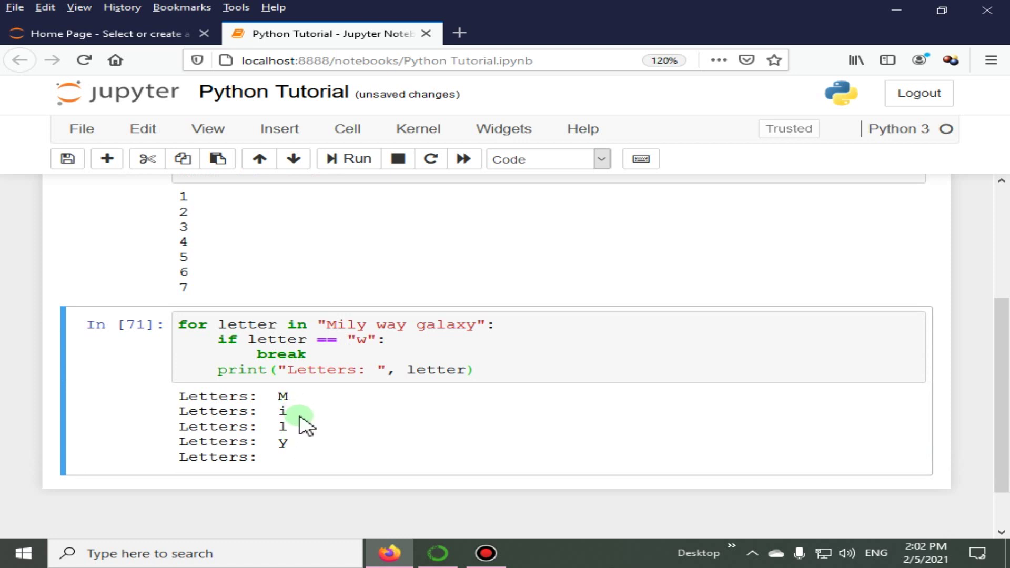
- Insert k to make "Milky way galaxy" and rerun the loop
{"action": "left_click", "coordinate": [357, 324]}
{"action": "type", "text": "k"}
{"action": "key", "text": "ctrl+Return"}
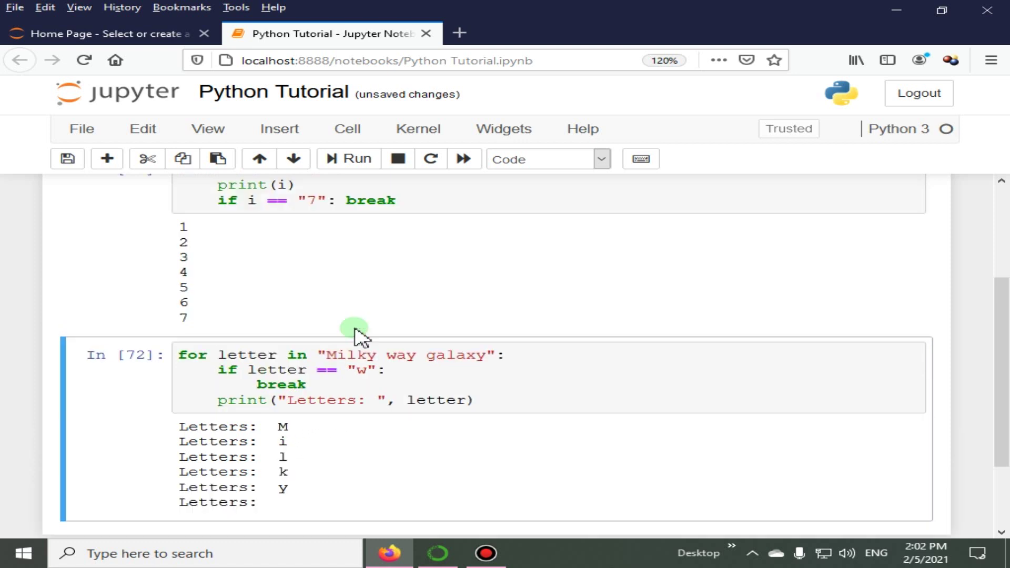
{"action": "scroll", "coordinate": [356, 331], "scroll_direction": "down", "scroll_amount": 2}
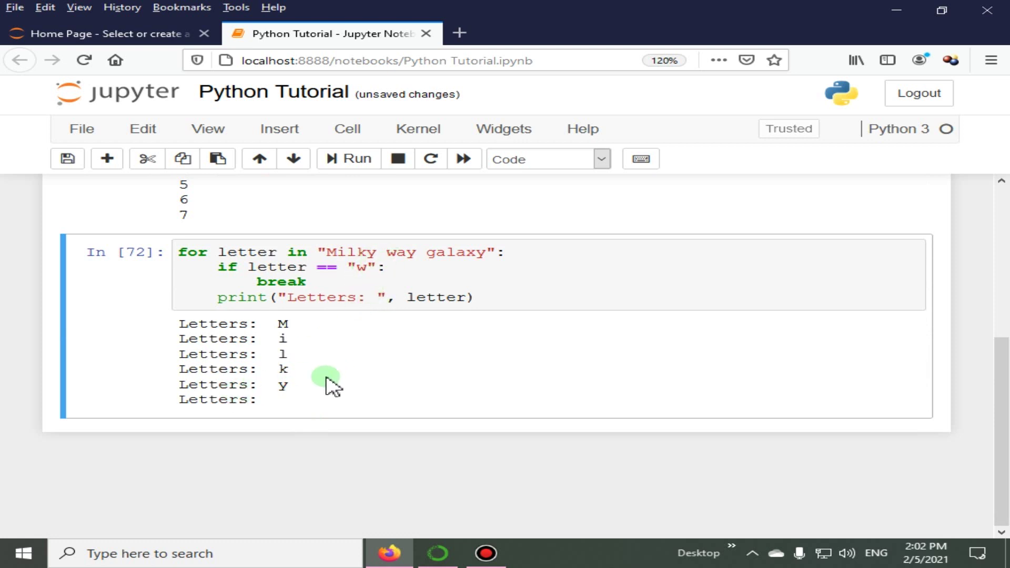
- Change the stop letter from "w" to "a" and rerun, then highlight the a in "way"
{"action": "double_click", "coordinate": [360, 266]}
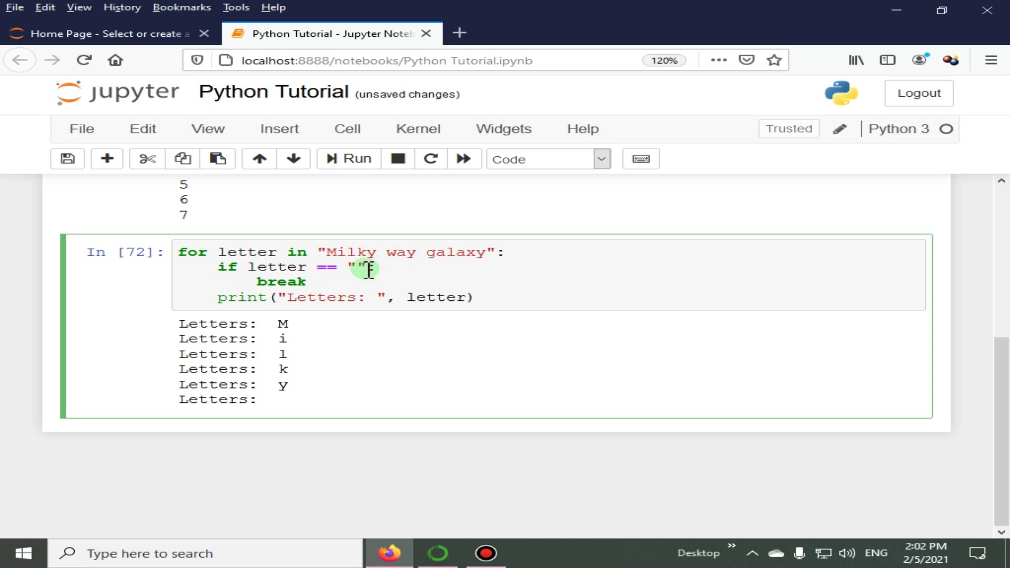
{"action": "type", "text": "a"}
{"action": "key", "text": "ctrl+Return"}
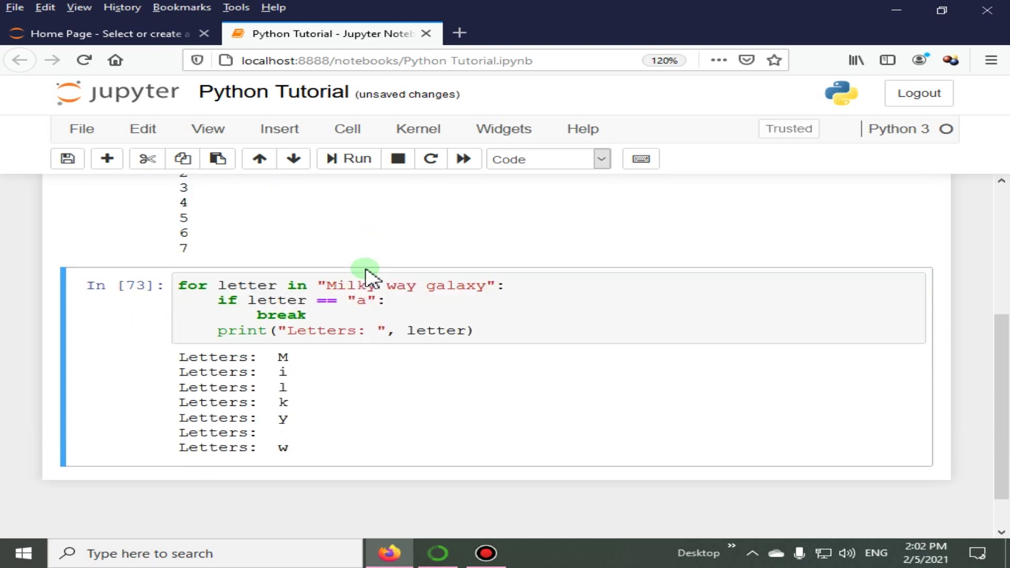
{"action": "scroll", "coordinate": [367, 279], "scroll_direction": "down", "scroll_amount": 1}
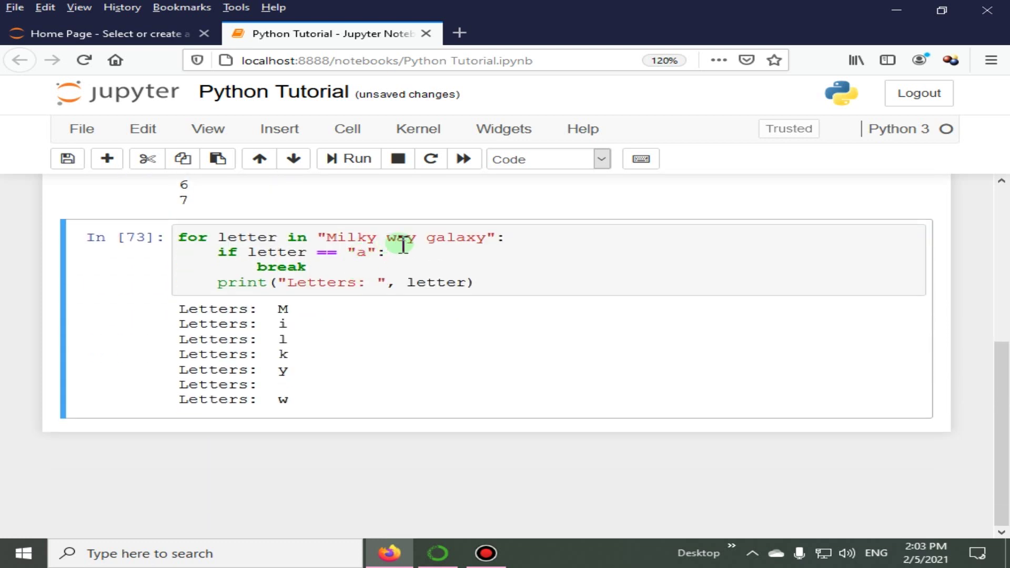
{"action": "left_click_drag", "start_coordinate": [396, 238], "coordinate": [406, 237]}
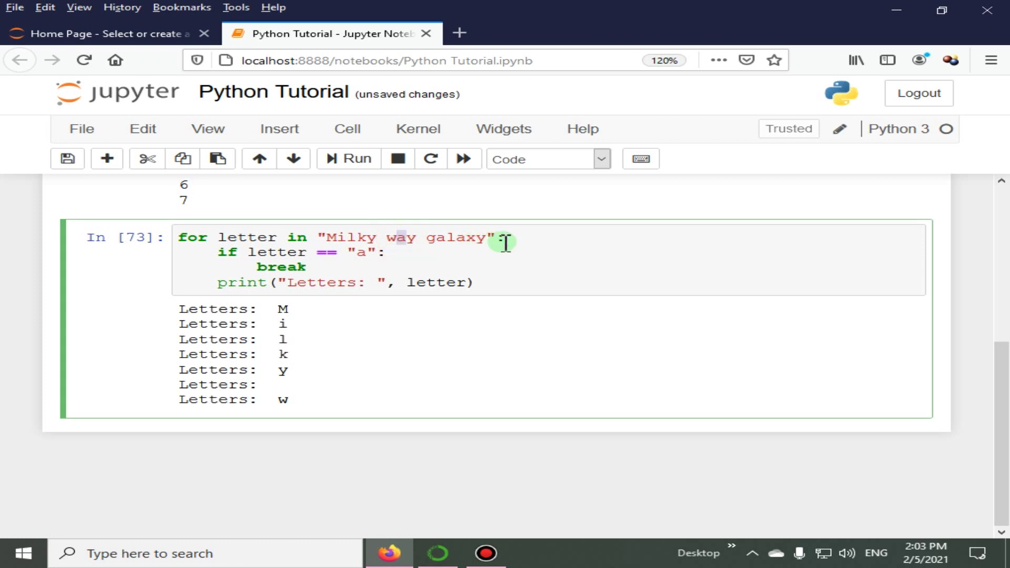
{"action": "left_click", "coordinate": [483, 237]}
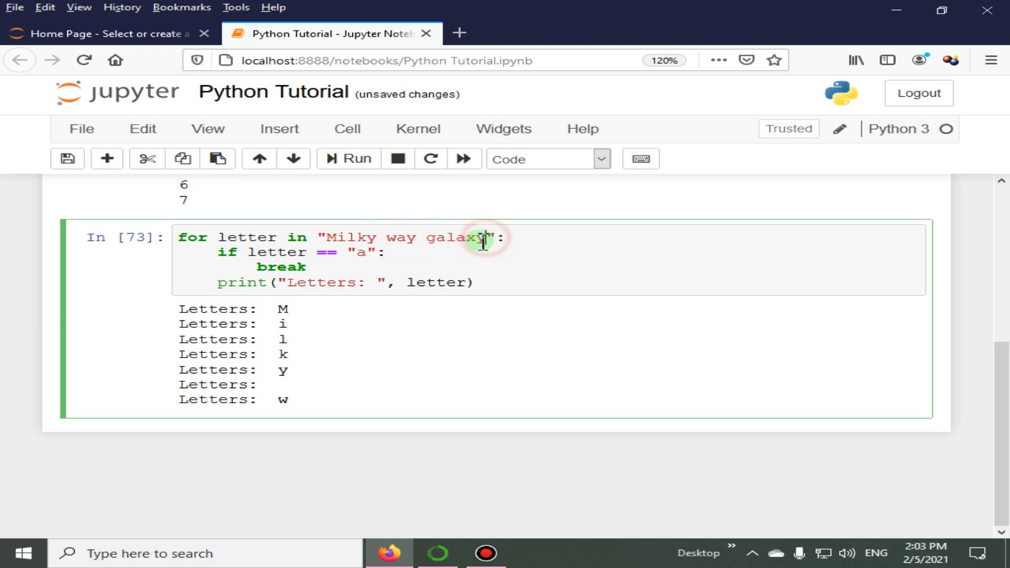
- Highlight "ay galaxy", the a in "way", and a Letters: line in the output
{"action": "left_click_drag", "start_coordinate": [396, 238], "coordinate": [489, 237]}
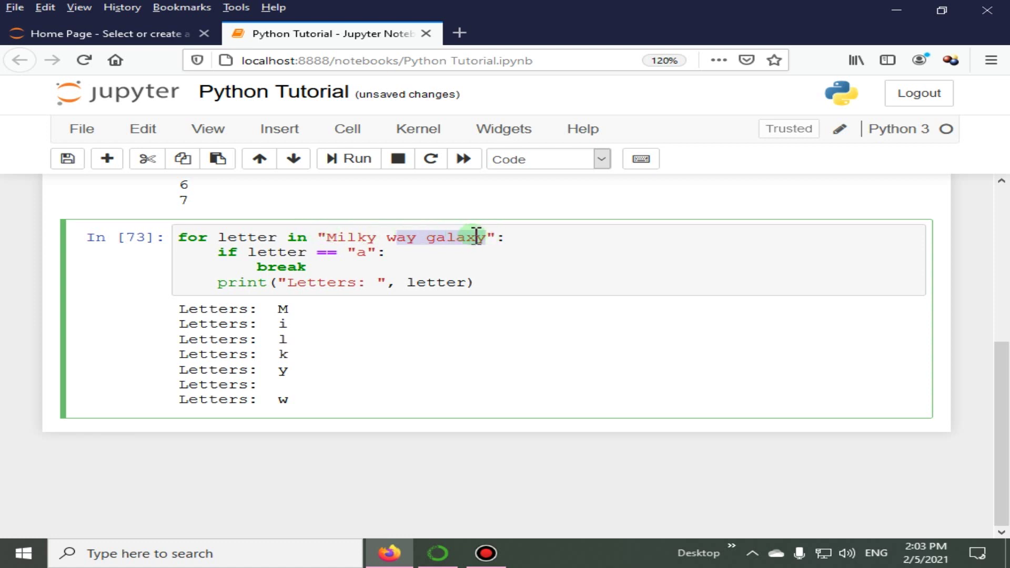
{"action": "left_click", "coordinate": [483, 236]}
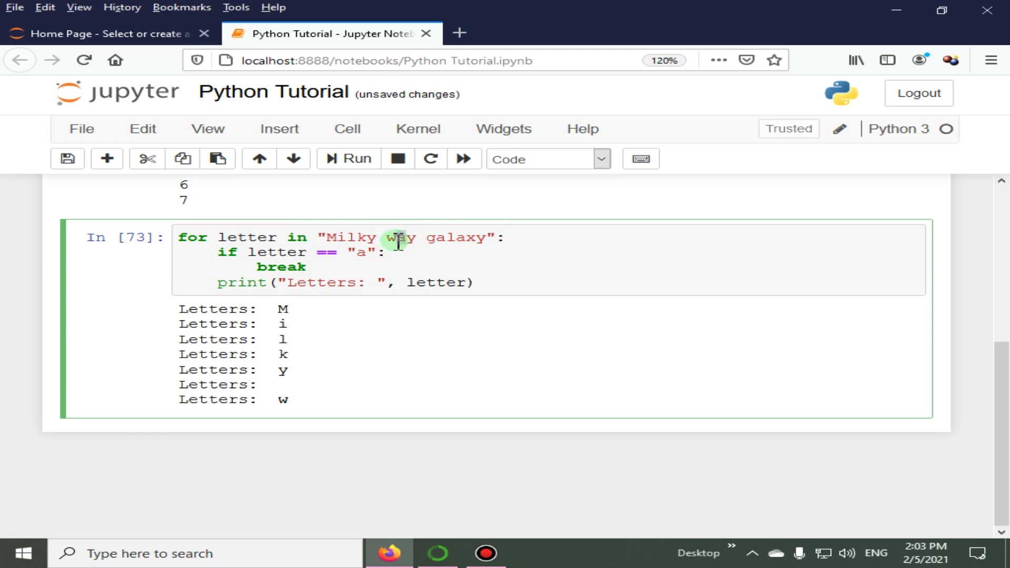
{"action": "left_click_drag", "start_coordinate": [394, 237], "coordinate": [404, 237]}
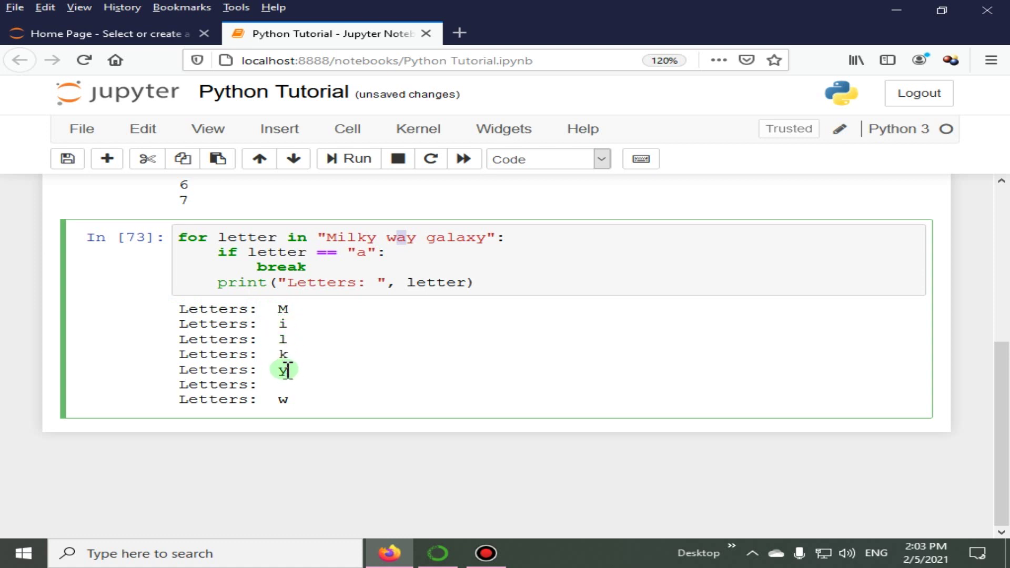
{"action": "left_click", "coordinate": [379, 237]}
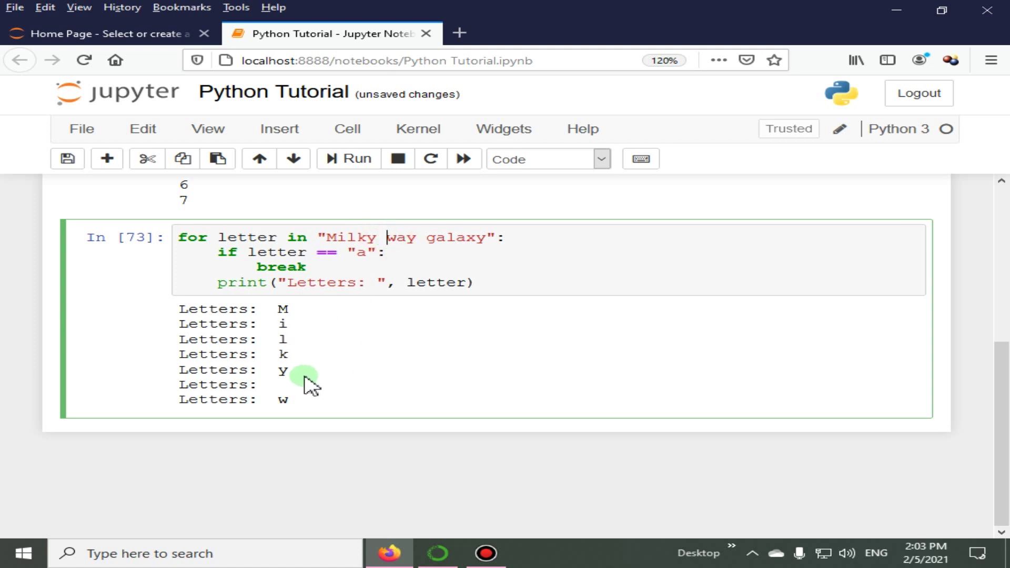
{"action": "left_click_drag", "start_coordinate": [180, 383], "coordinate": [294, 387]}
{"action": "left_click", "coordinate": [290, 388]}
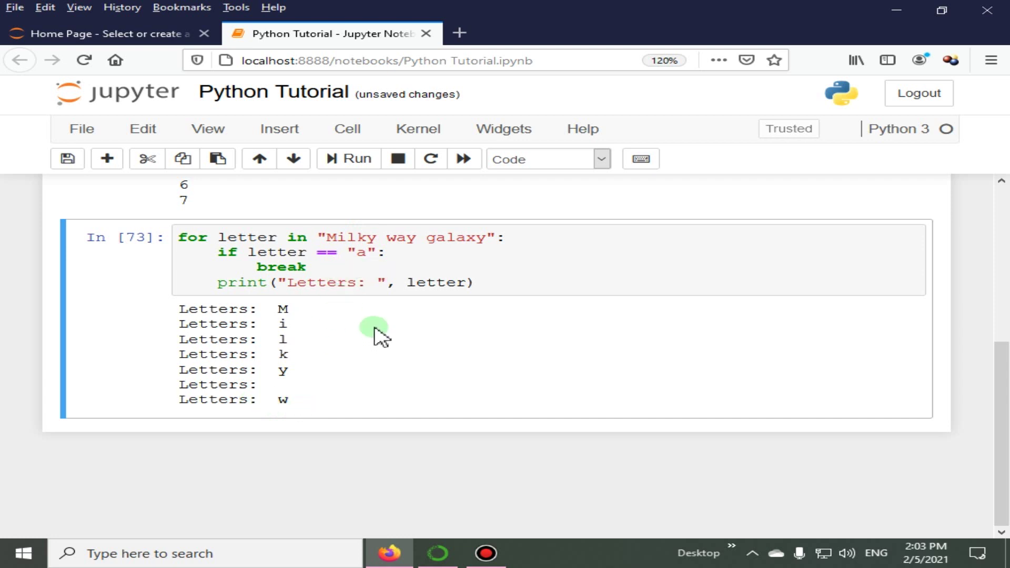
- Add a cell with number = 0, a for loop over range(10), and if number == 5:
{"action": "left_click", "coordinate": [106, 159]}
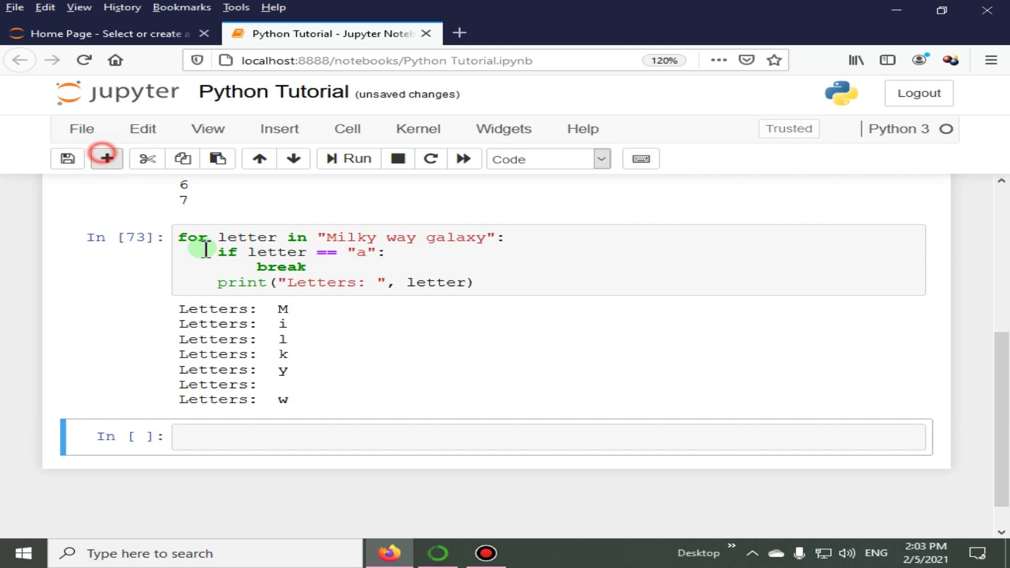
{"action": "left_click", "coordinate": [316, 402]}
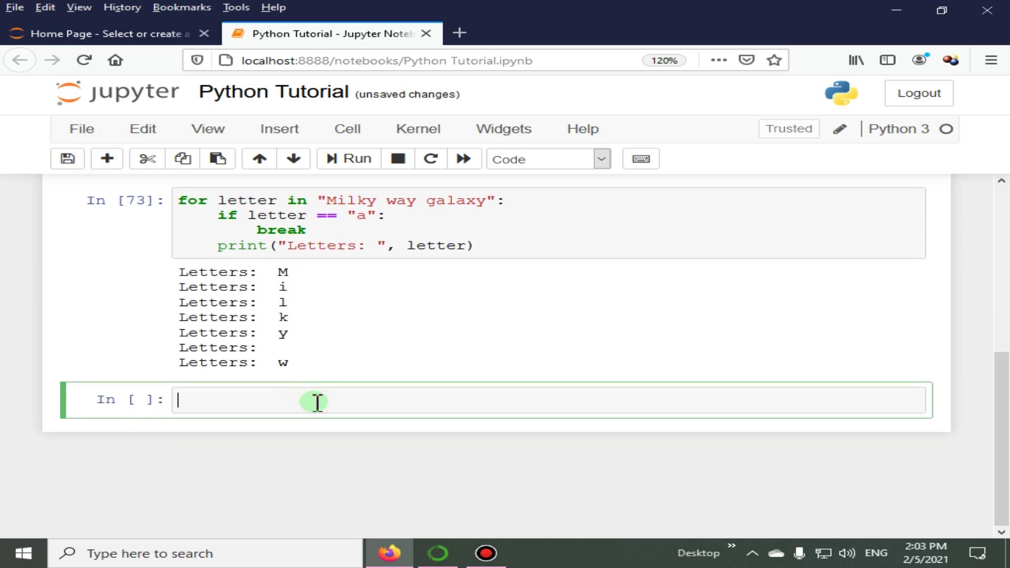
{"action": "type", "text": "number "}
{"action": "type", "text": "= 0"}
{"action": "key", "text": "Return"}
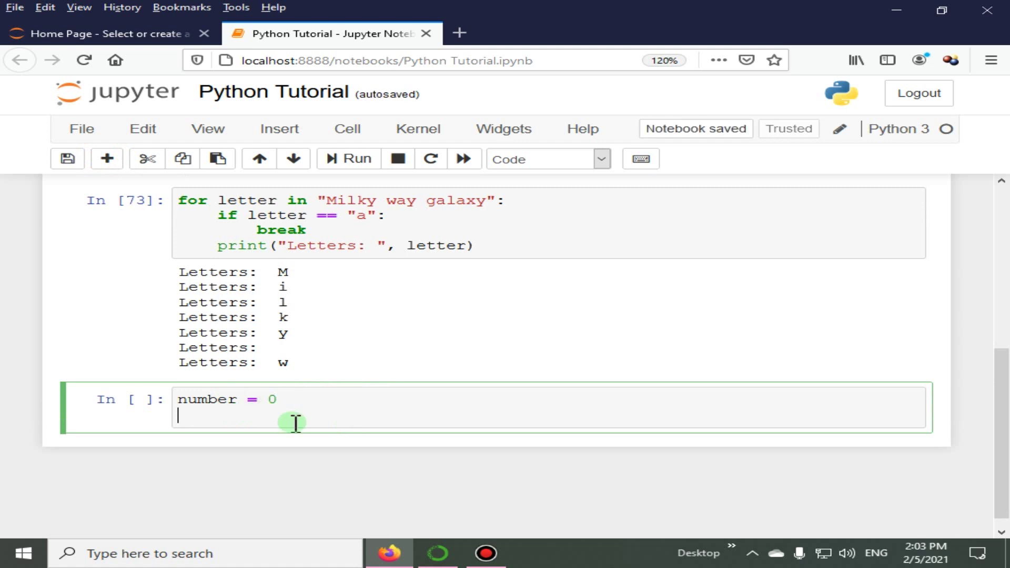
{"action": "type", "text": "for "}
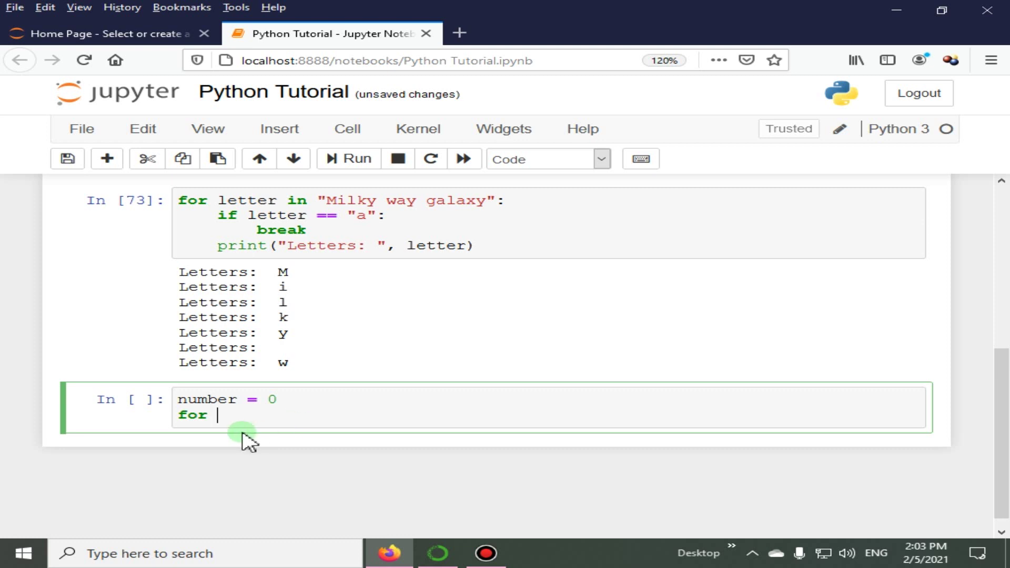
{"action": "type", "text": "number "}
{"action": "type", "text": "in "}
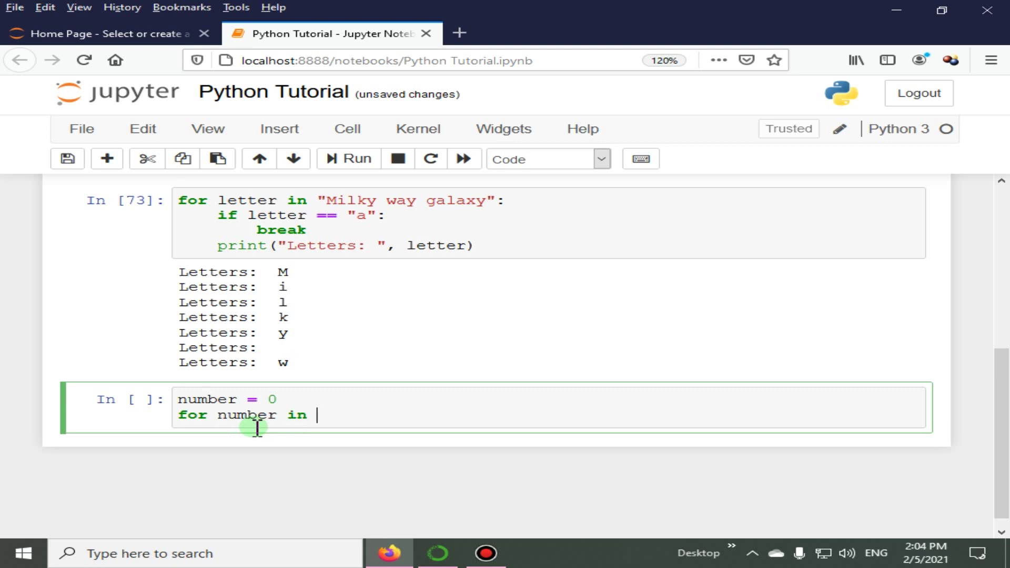
{"action": "type", "text": "range("}
{"action": "type", "text": "10)"}
{"action": "type", "text": ":"}
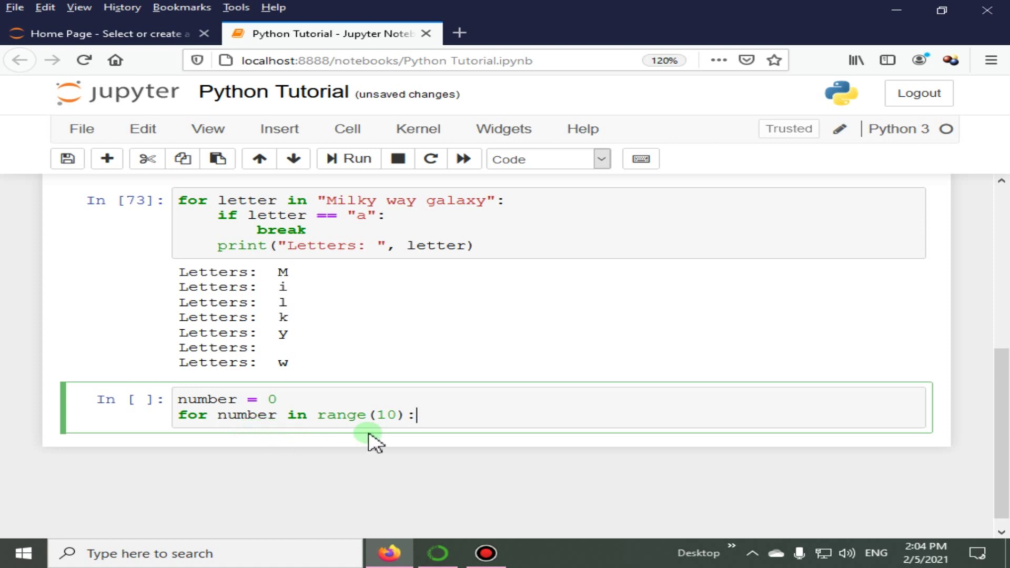
{"action": "key", "text": "Return"}
{"action": "type", "text": "if "}
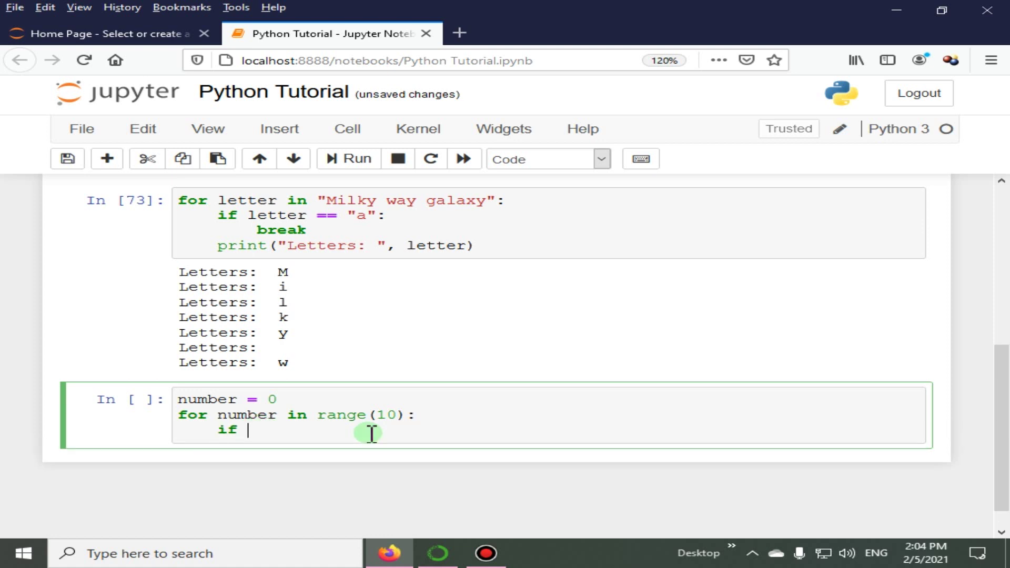
{"action": "type", "text": "number"}
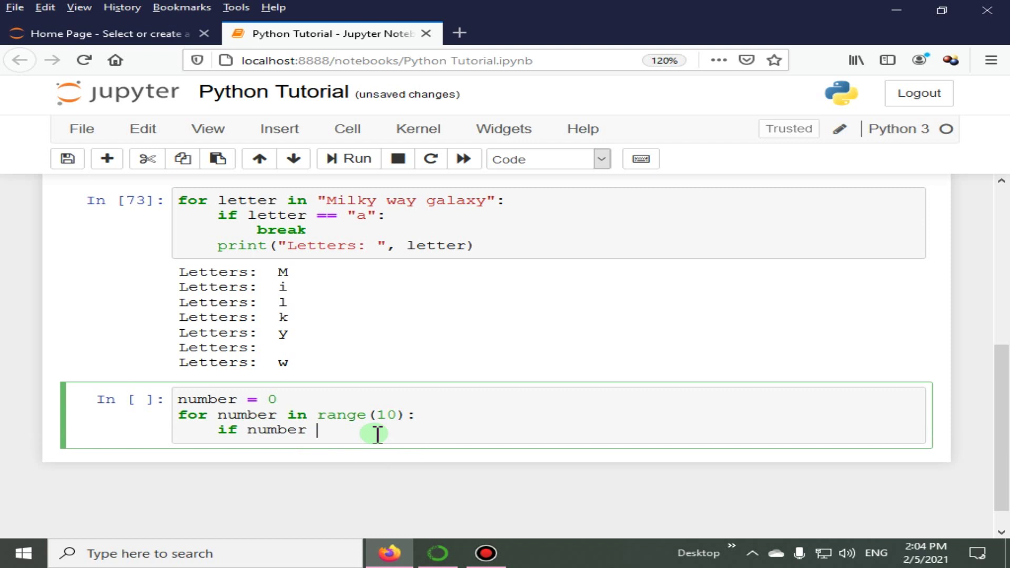
{"action": "type", "text": "=="}
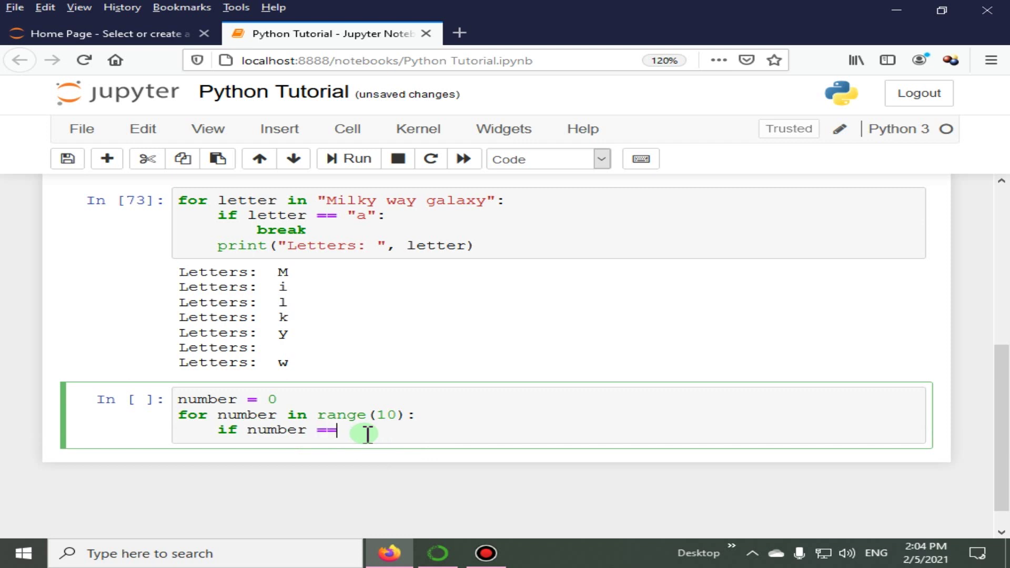
{"action": "type", "text": "5"}
{"action": "key", "text": "BackSpace"}
{"action": "type", "text": "5:"}
- Add break #break here under the if and print("Number is: "+str(number)) in the loop
{"action": "key", "text": "Return"}
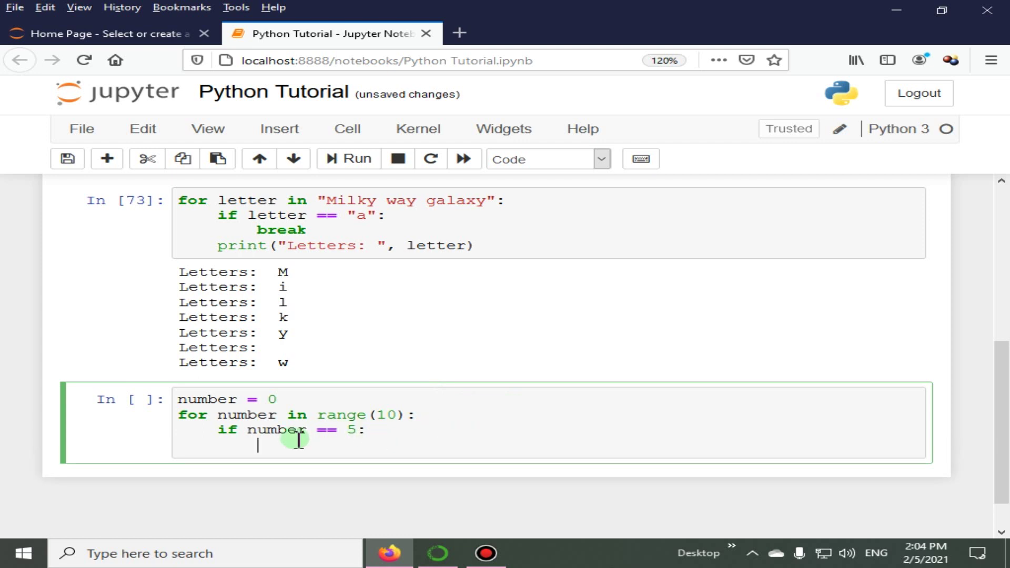
{"action": "type", "text": "break #"}
{"action": "type", "text": "break here"}
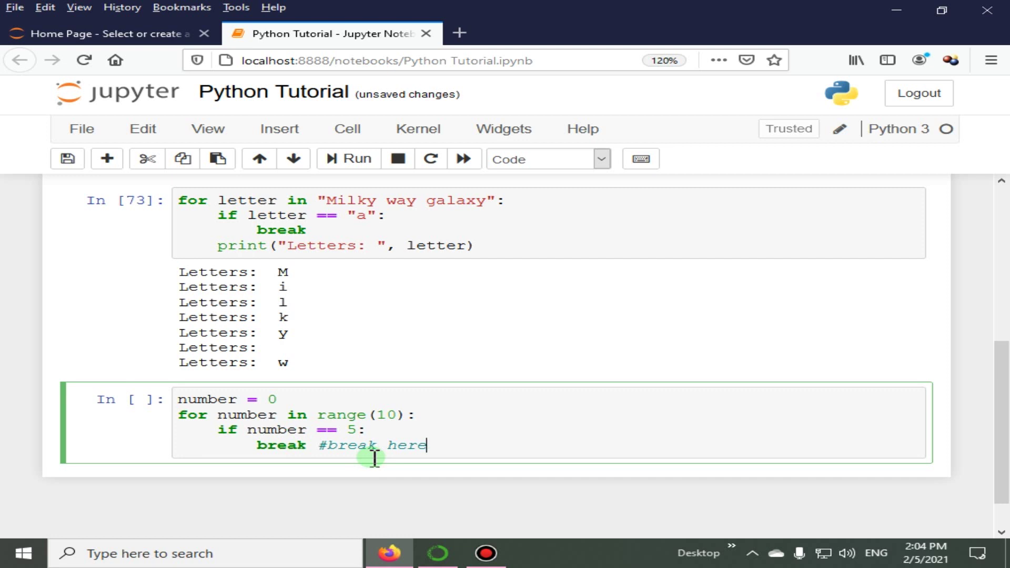
{"action": "key", "text": "Return"}
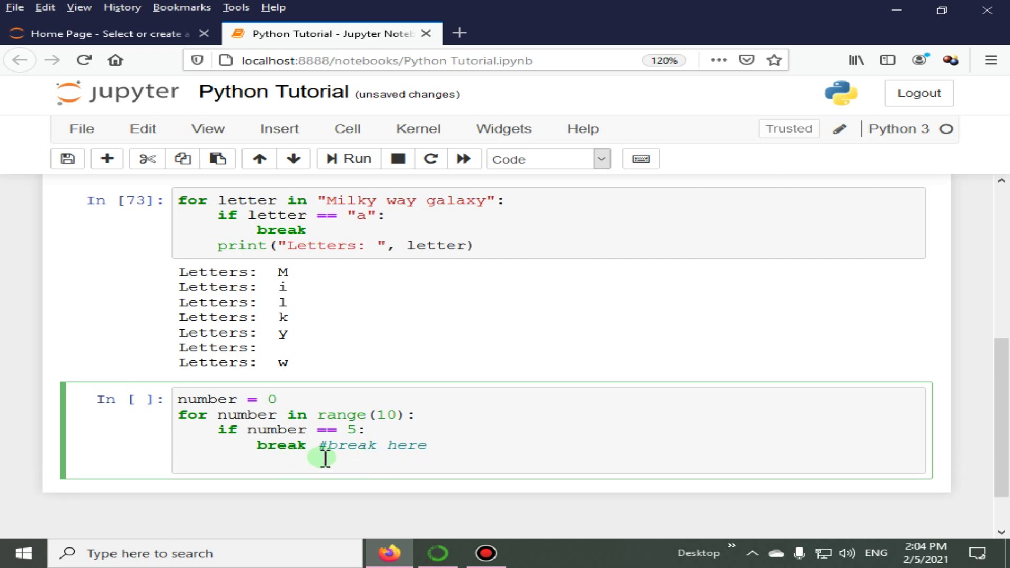
{"action": "key", "text": "BackSpace"}
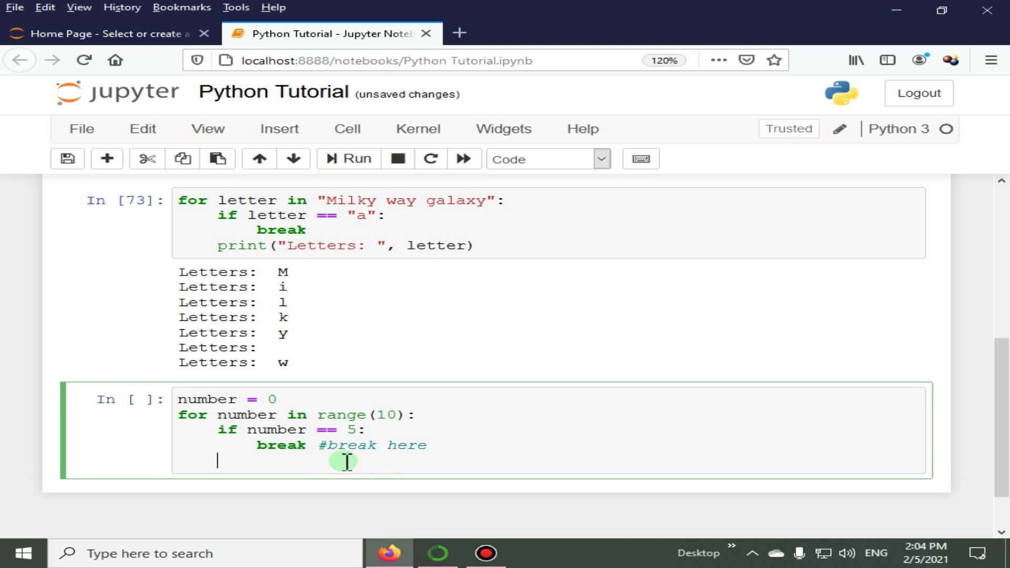
{"action": "type", "text": "print("}
{"action": "type", "text": "\"N"}
{"action": "type", "text": "umber is: "}
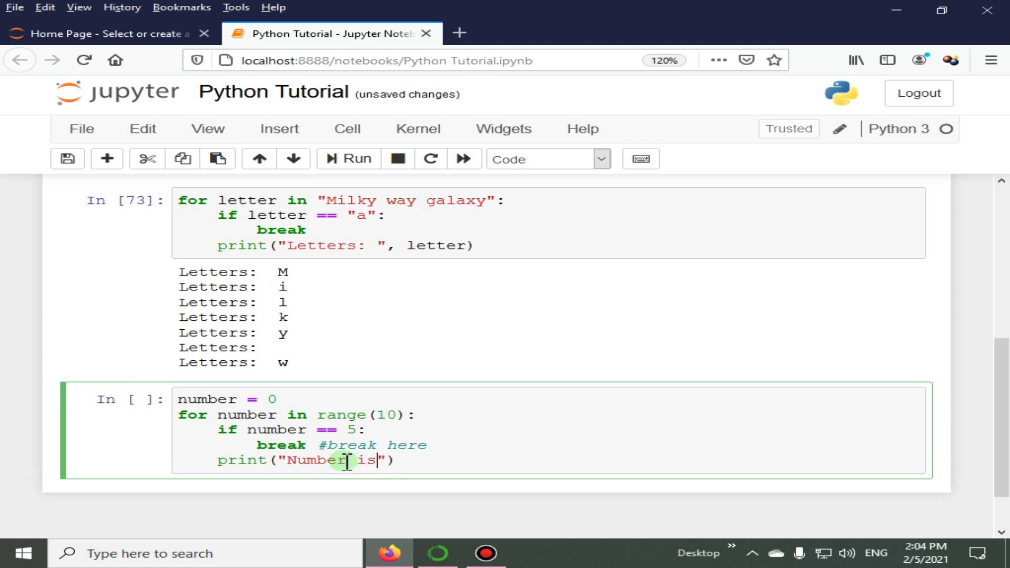
{"action": "type", "text": "\""}
{"action": "type", "text": "+s"}
{"action": "type", "text": "tr(numbe"}
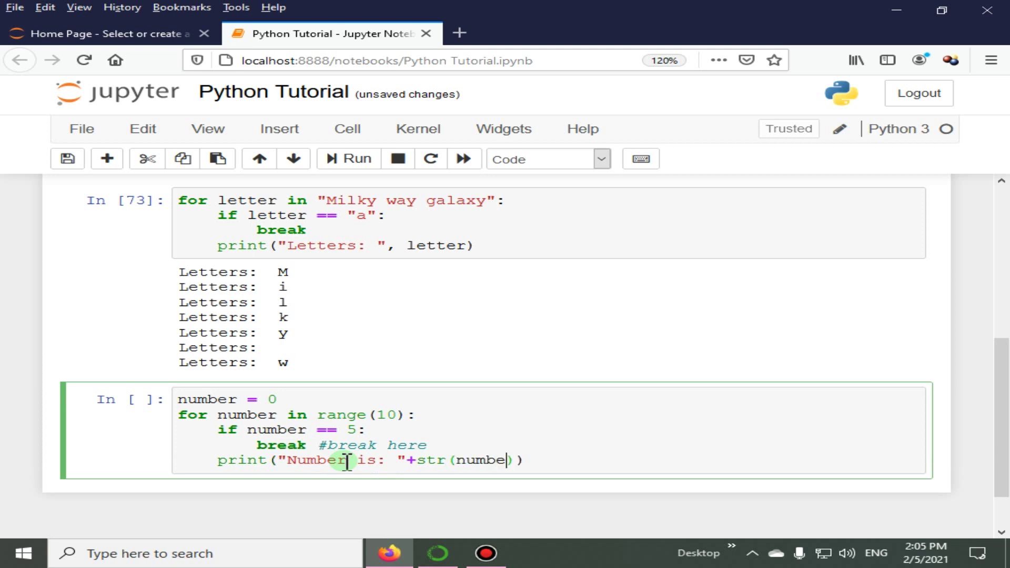
{"action": "type", "text": "r"}
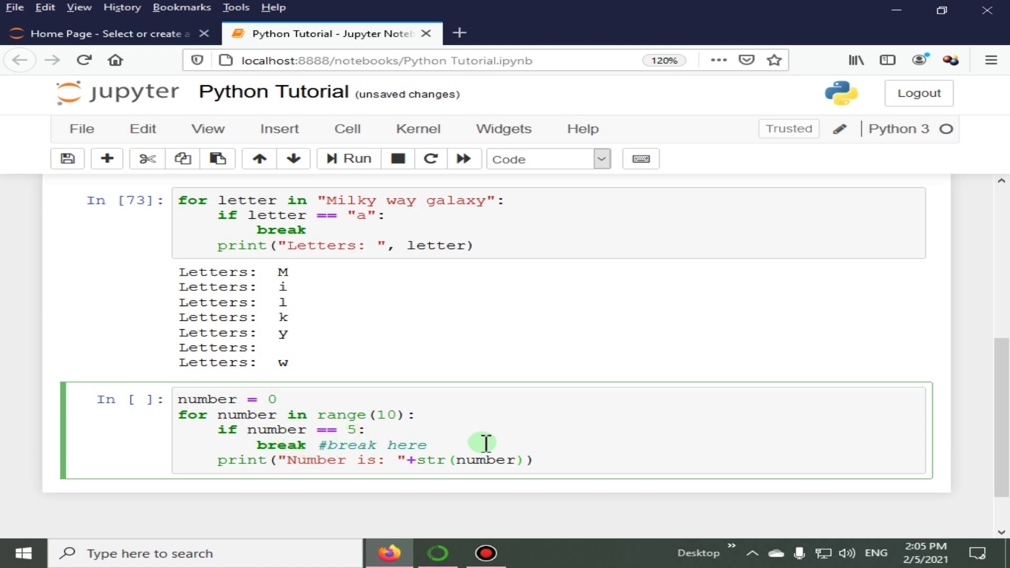
{"action": "left_click", "coordinate": [435, 447]}
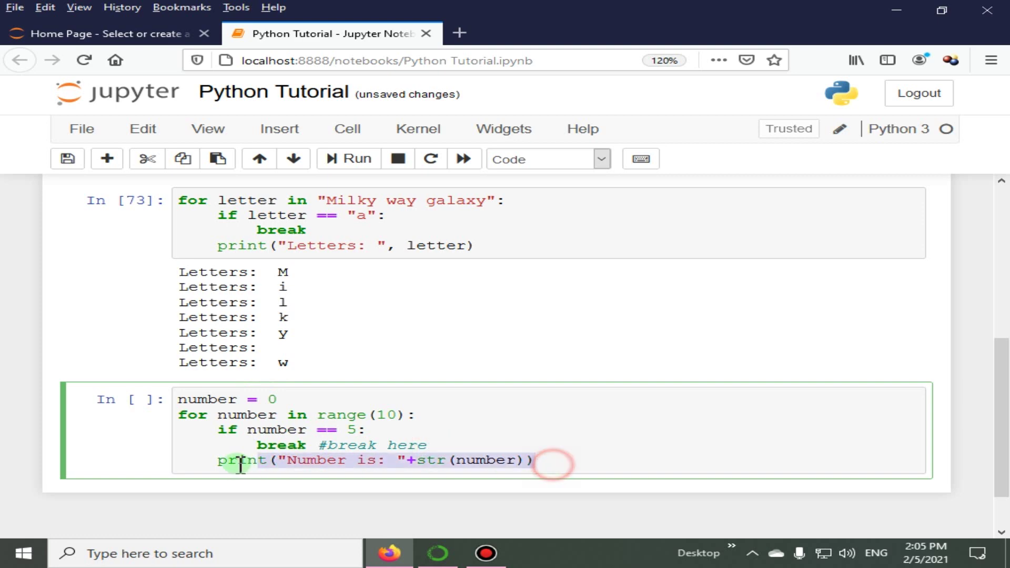
{"action": "left_click_drag", "start_coordinate": [552, 460], "coordinate": [216, 460]}
{"action": "left_click", "coordinate": [549, 460]}
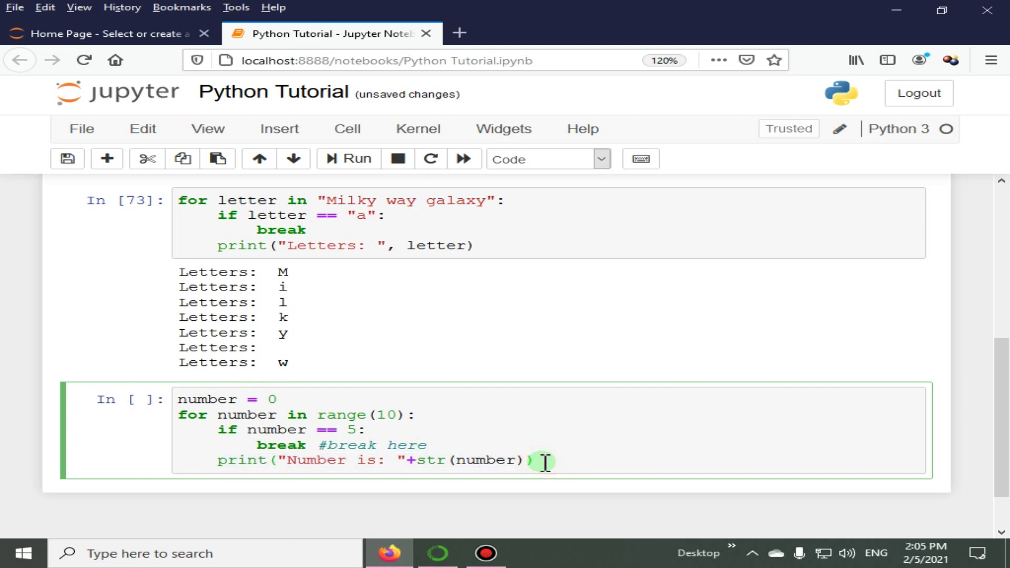
{"action": "key", "text": "Return"}
{"action": "scroll", "coordinate": [545, 460], "scroll_direction": "down", "scroll_amount": 1}
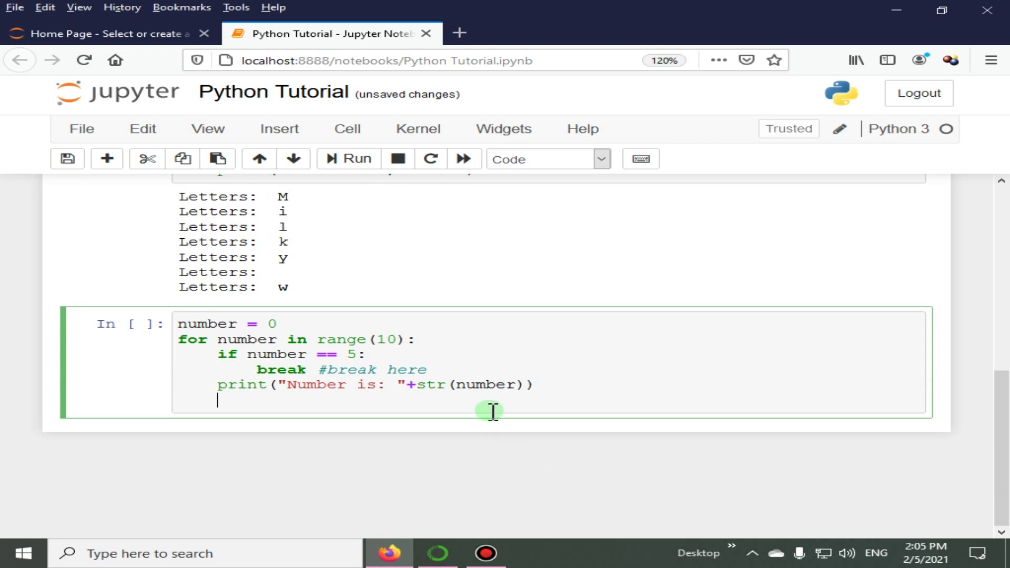
- Add an unindented print("Out of loop") after a blank line below the loop
{"action": "key", "text": "BackSpace"}
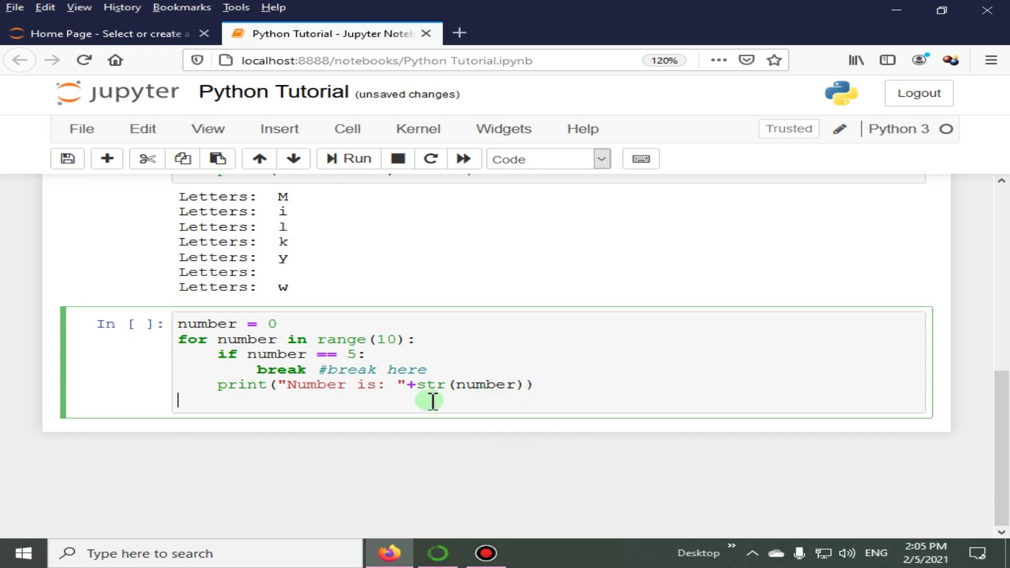
{"action": "key", "text": "Return"}
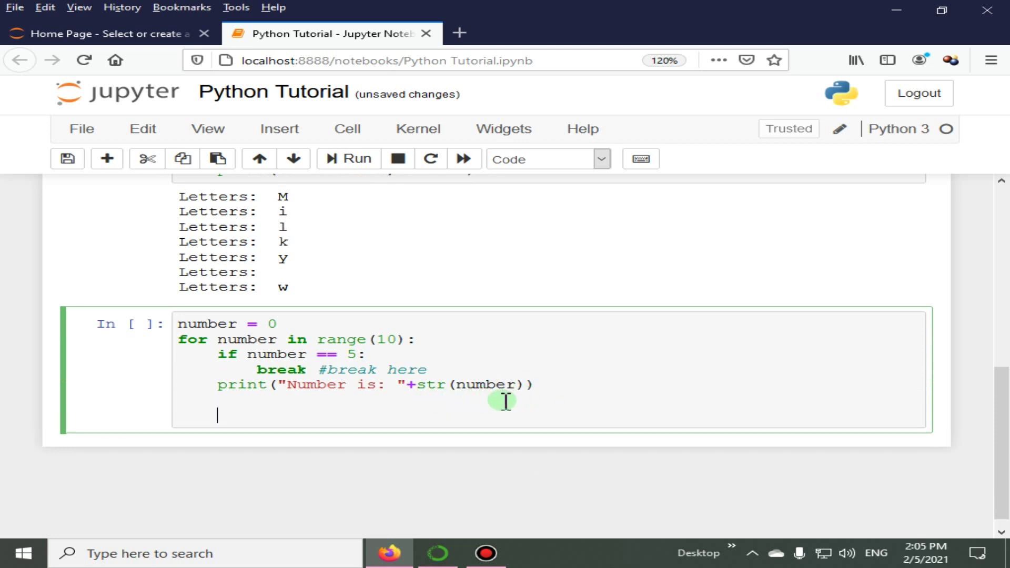
{"action": "type", "text": "print"}
{"action": "key", "text": "Left"}
{"action": "key", "text": "Left"}
{"action": "key", "text": "Left"}
{"action": "key", "text": "BackSpace"}
{"action": "key", "text": "Right"}
{"action": "key", "text": "Right"}
{"action": "key", "text": "Right"}
{"action": "key", "text": "Right"}
{"action": "type", "text": "("}
{"action": "type", "text": "\""}
{"action": "type", "text": "Out of "}
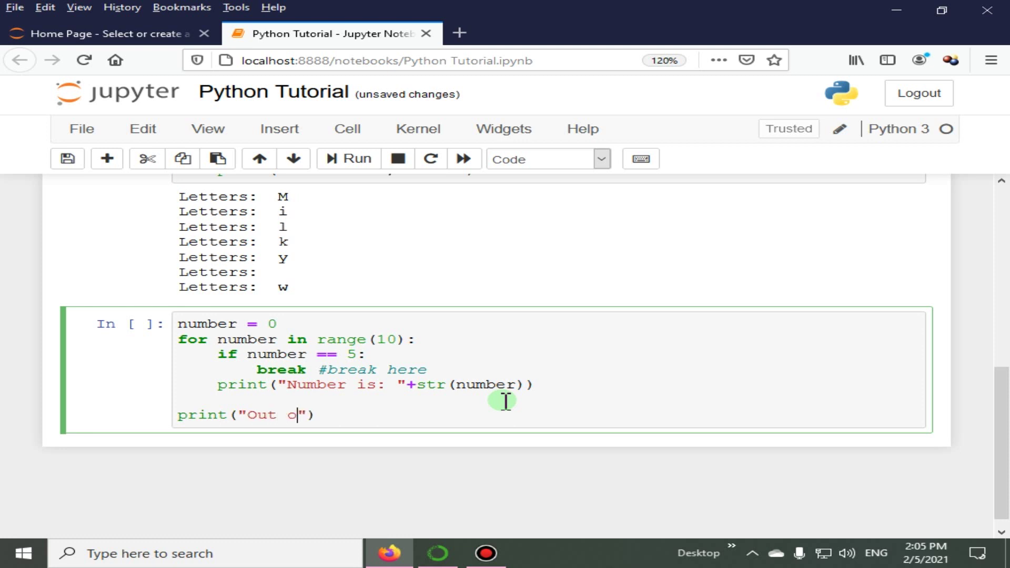
{"action": "type", "text": "loop"}
{"action": "key", "text": "Right"}
- Run the range(10) break cell, printing Number is: 0 through 4 and Out of loop, then save
{"action": "key", "text": "ctrl+Return"}
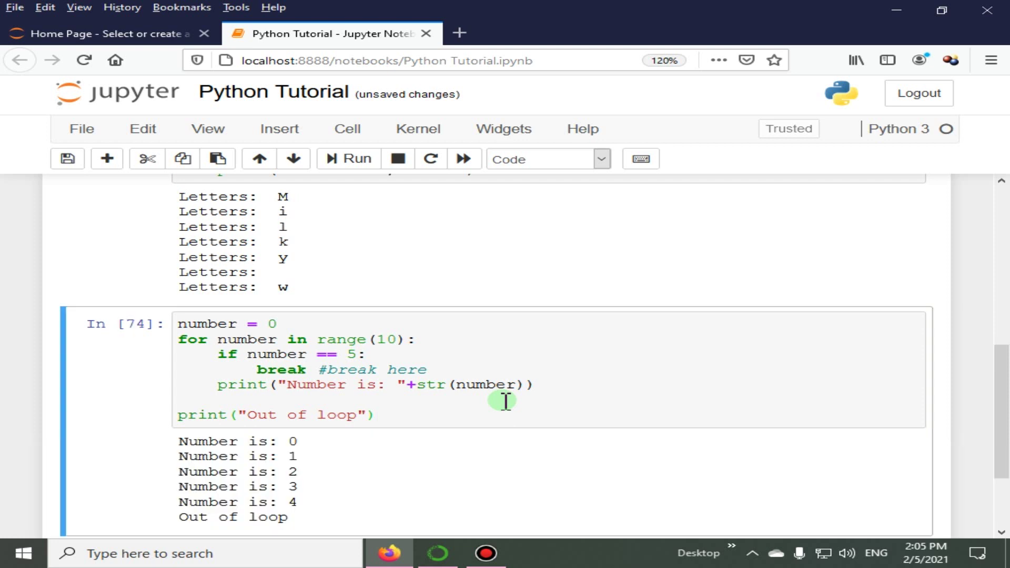
{"action": "key", "text": "ctrl+s"}
{"action": "scroll", "coordinate": [505, 400], "scroll_direction": "down", "scroll_amount": 3}
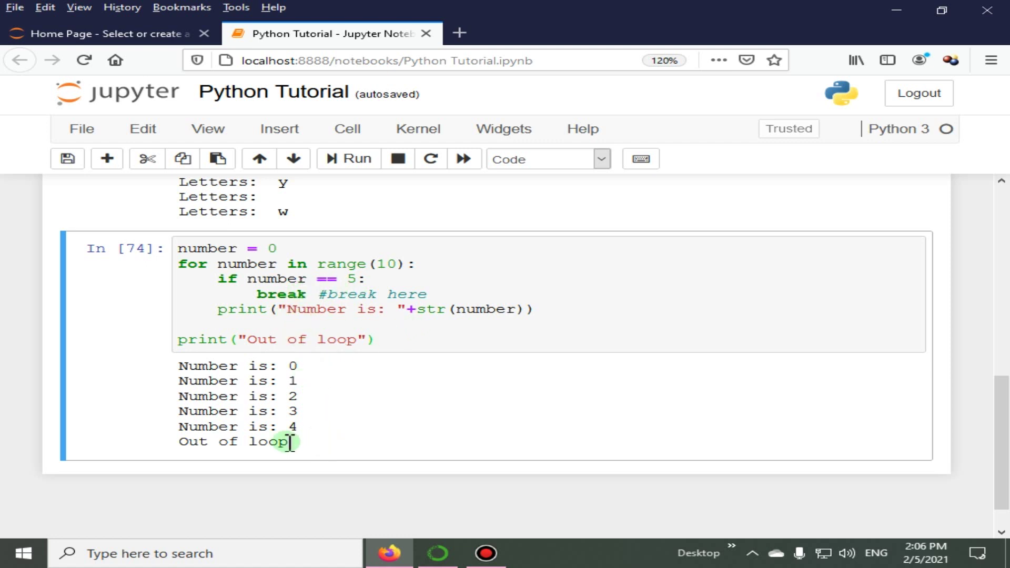
{"action": "scroll", "coordinate": [339, 366], "scroll_direction": "up", "scroll_amount": 4}
{"action": "scroll", "coordinate": [340, 367], "scroll_direction": "up", "scroll_amount": 2}
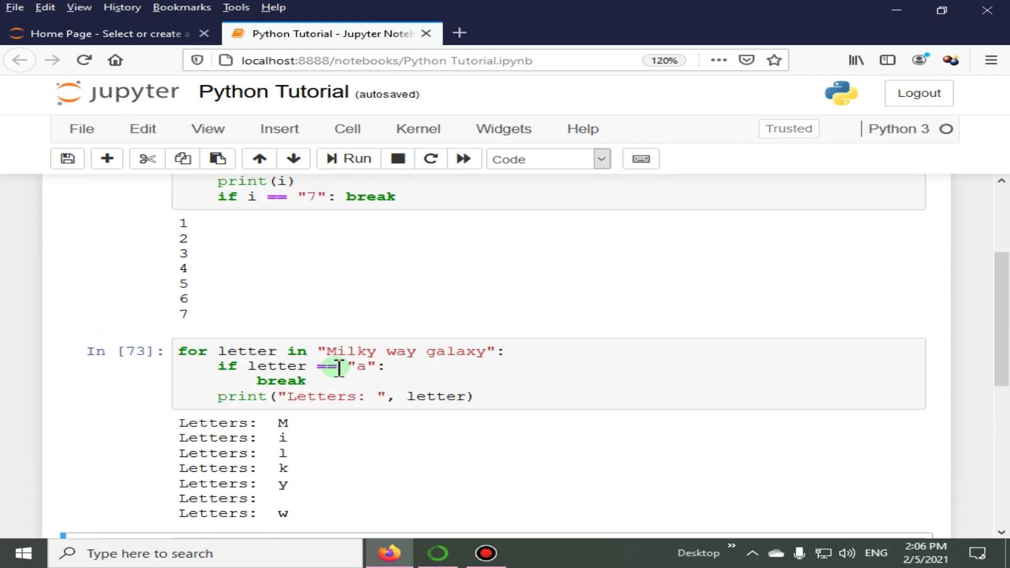
{"action": "scroll", "coordinate": [339, 368], "scroll_direction": "up", "scroll_amount": 5}
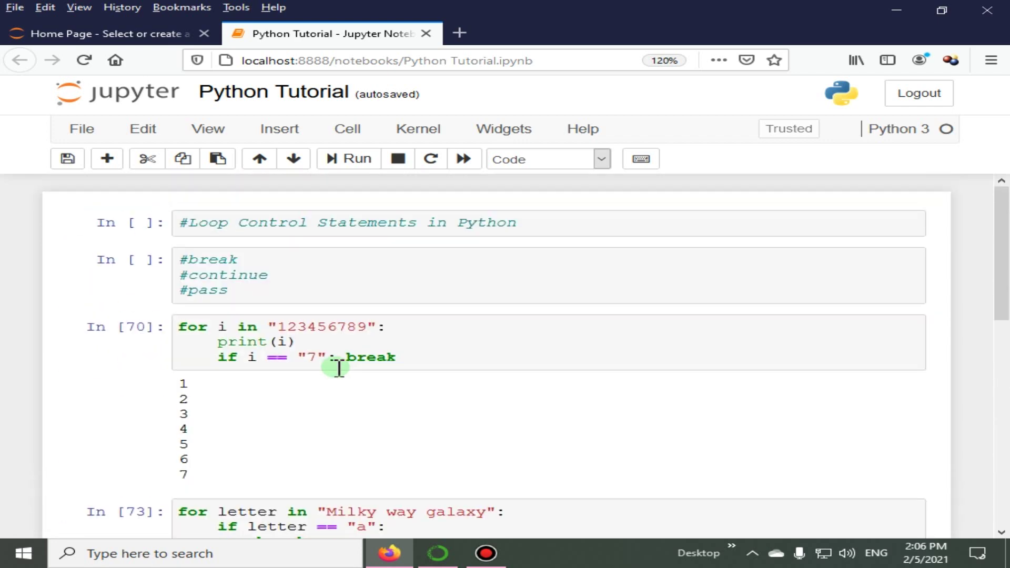